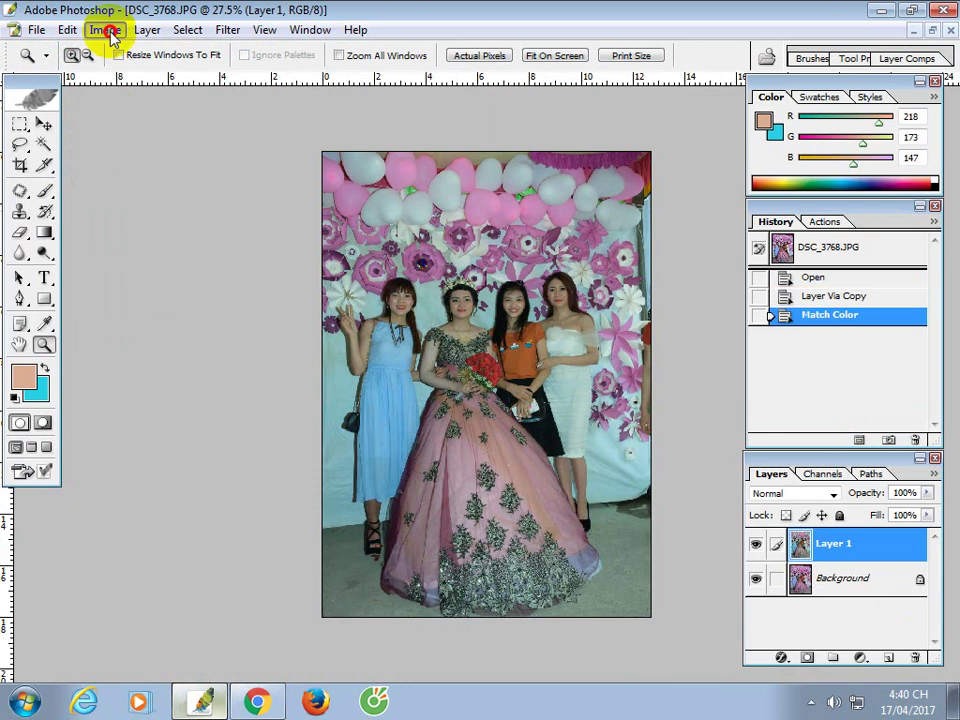
Apply the merged image onto Layer 1 with Screen blending at 70% opacity using Apply Image
{"action": "left_click", "coordinate": [105, 29]}
{"action": "left_click", "coordinate": [151, 128]}
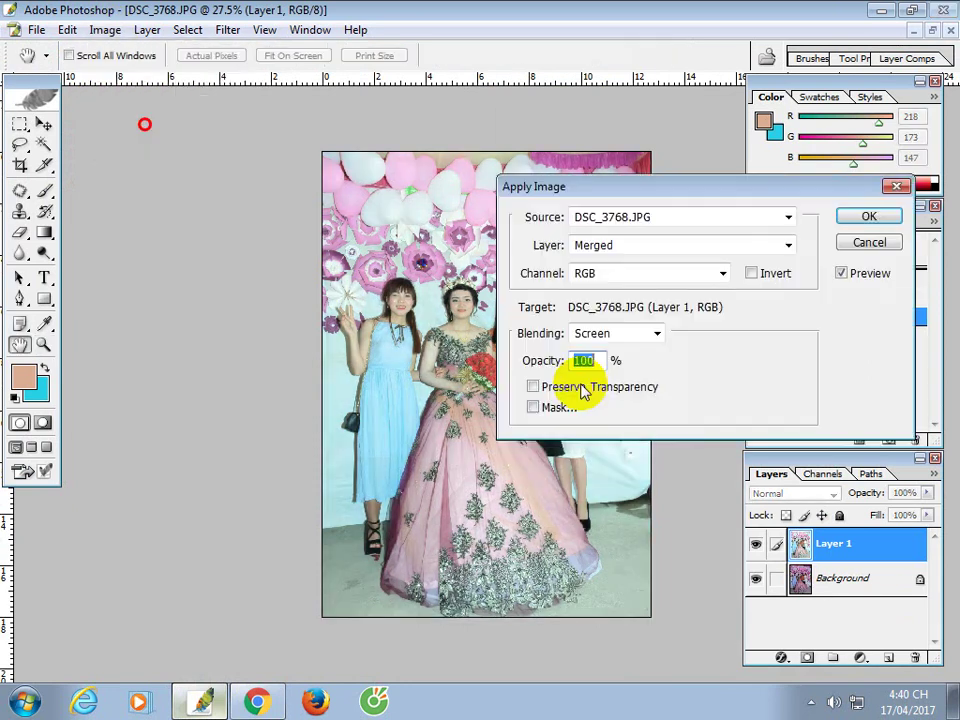
{"action": "type", "text": "70"}
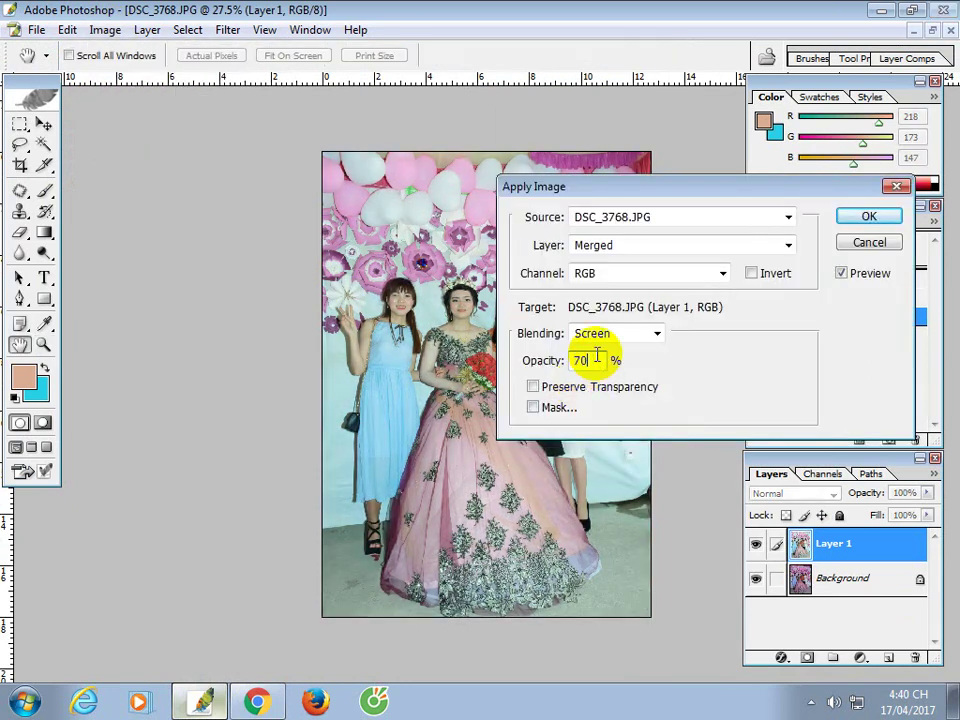
{"action": "left_click", "coordinate": [869, 216]}
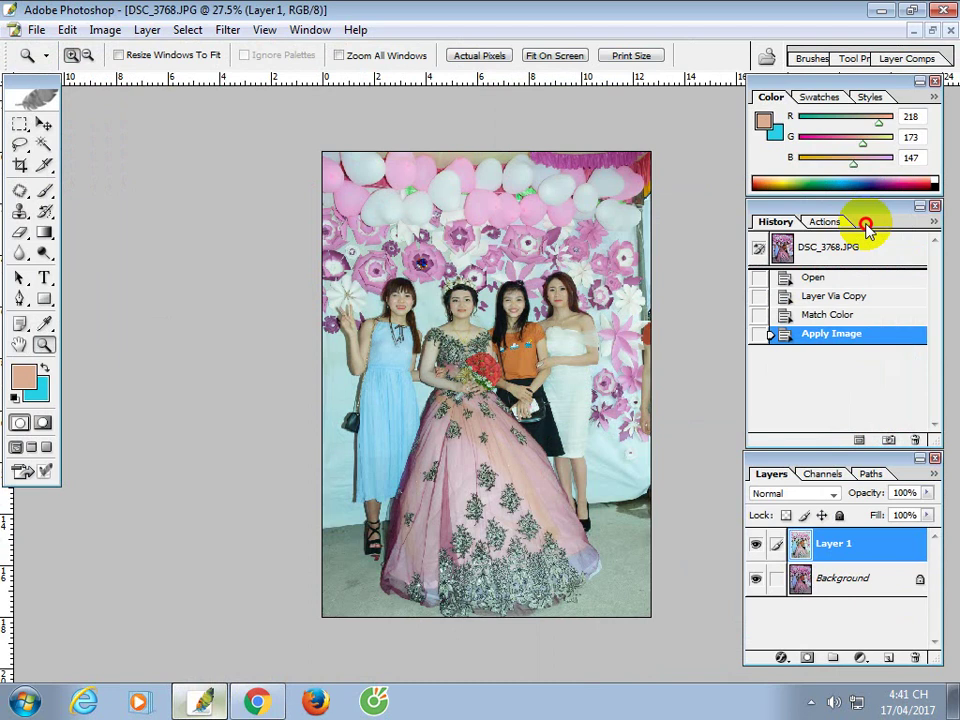
Set Layer 1 to Screen blending mode with 60% opacity
{"action": "left_click", "coordinate": [790, 493]}
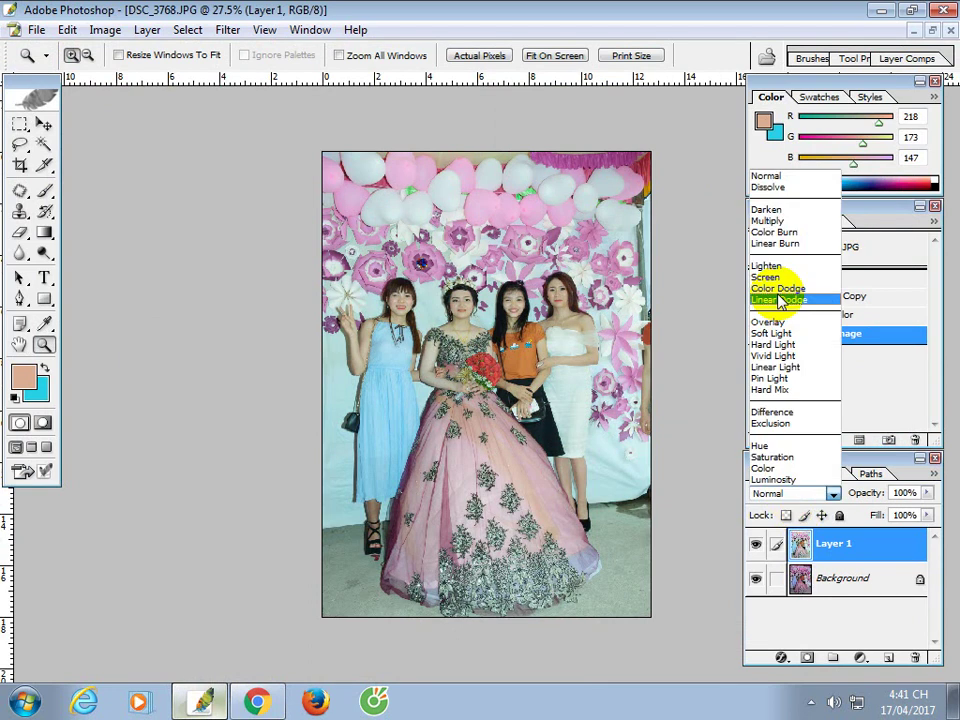
{"action": "left_click", "coordinate": [766, 276]}
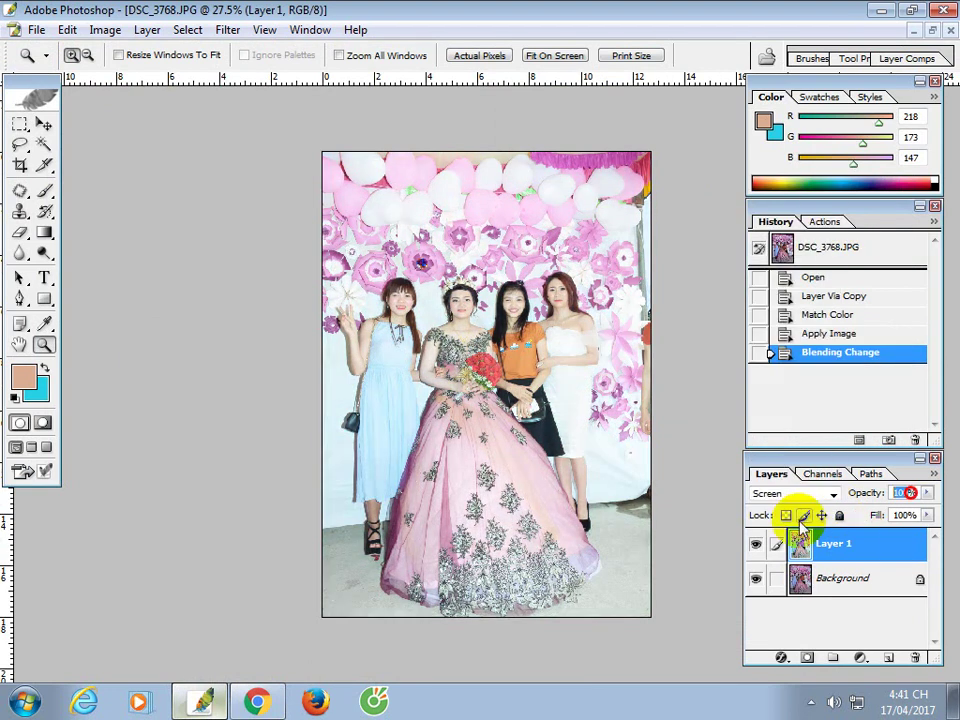
{"action": "type", "text": "60"}
{"action": "key", "text": "Return"}
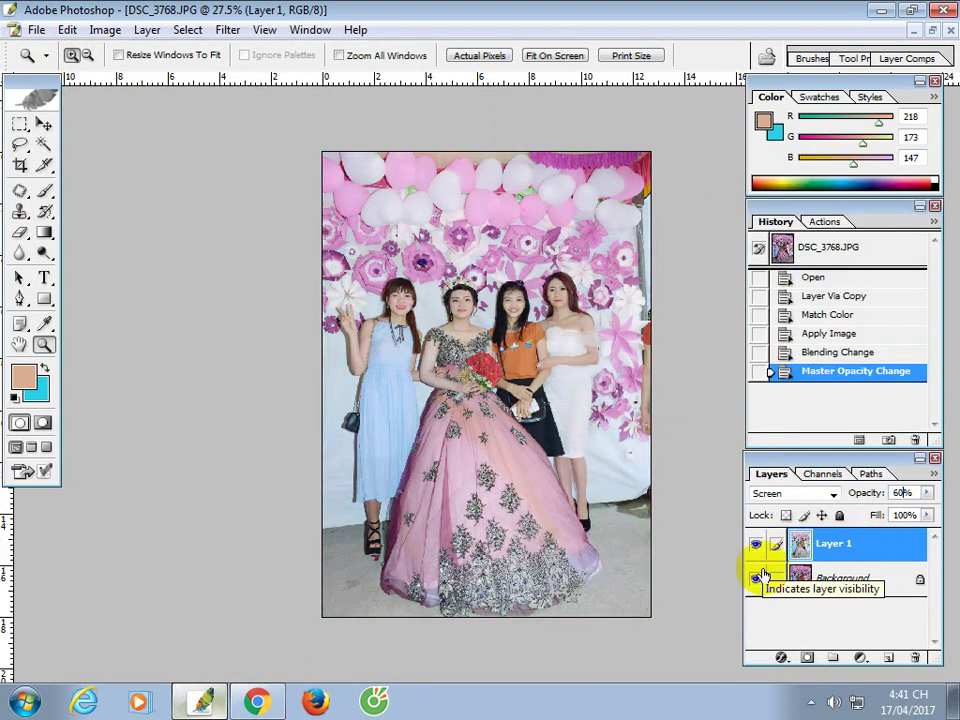
Link the Background to Layer 1, flatten the image, and run the "CMA Lab No Blacks copy" action
{"action": "left_click", "coordinate": [776, 578]}
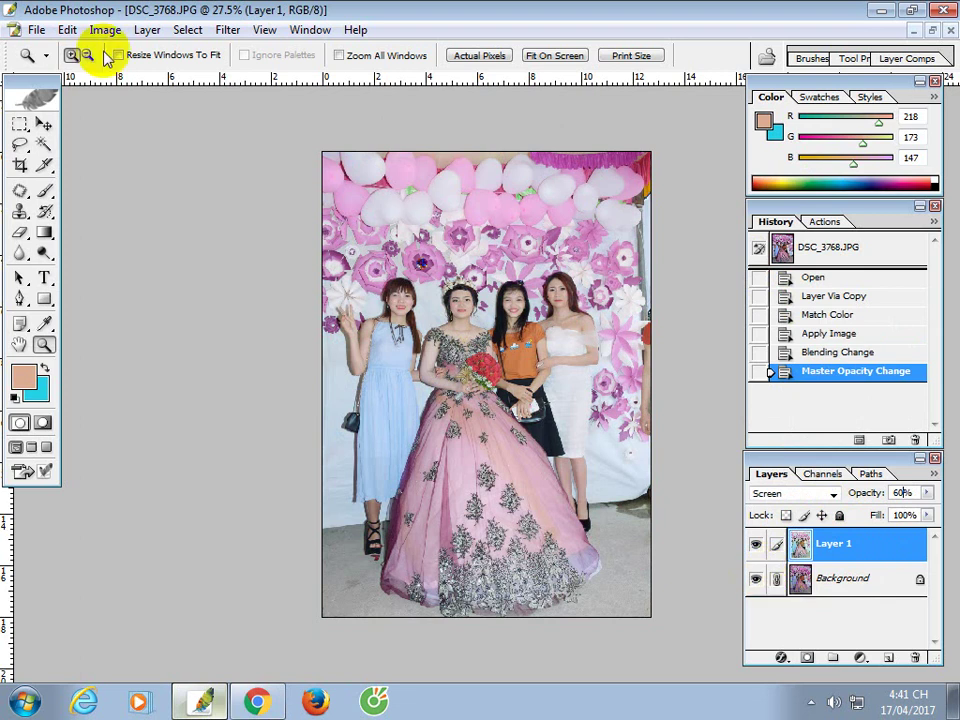
{"action": "left_click", "coordinate": [147, 30]}
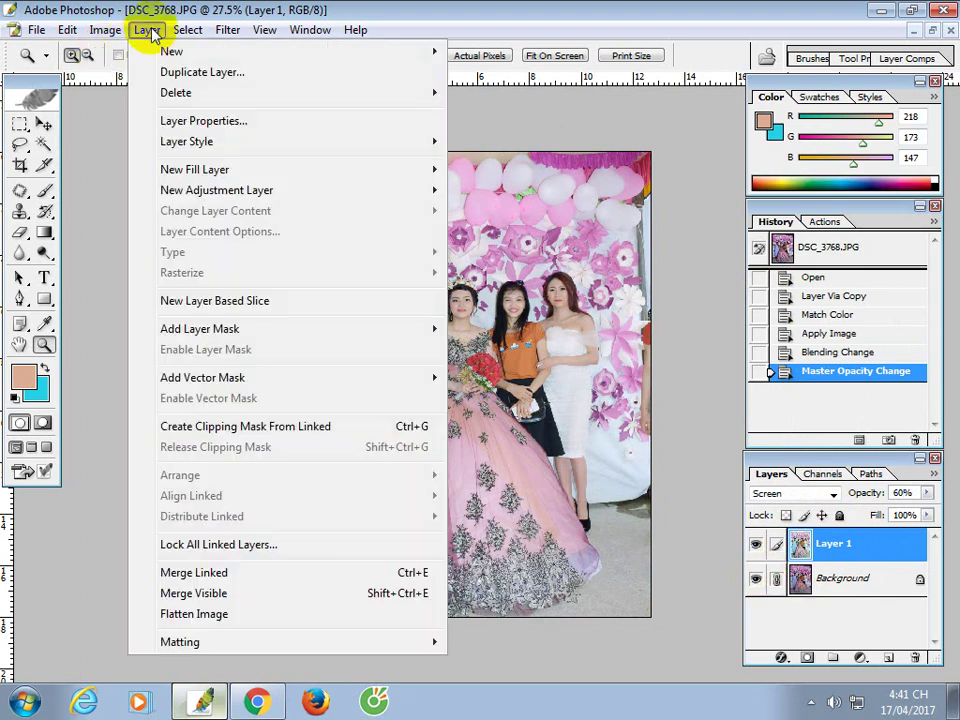
{"action": "left_click", "coordinate": [222, 614]}
{"action": "left_click", "coordinate": [829, 221]}
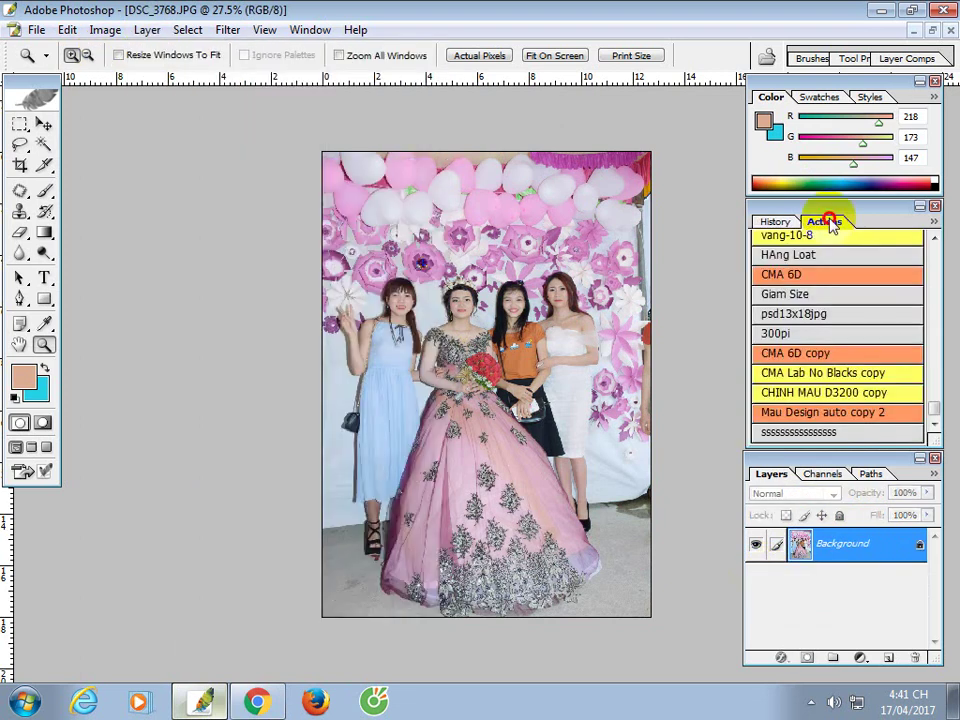
{"action": "left_click", "coordinate": [814, 380]}
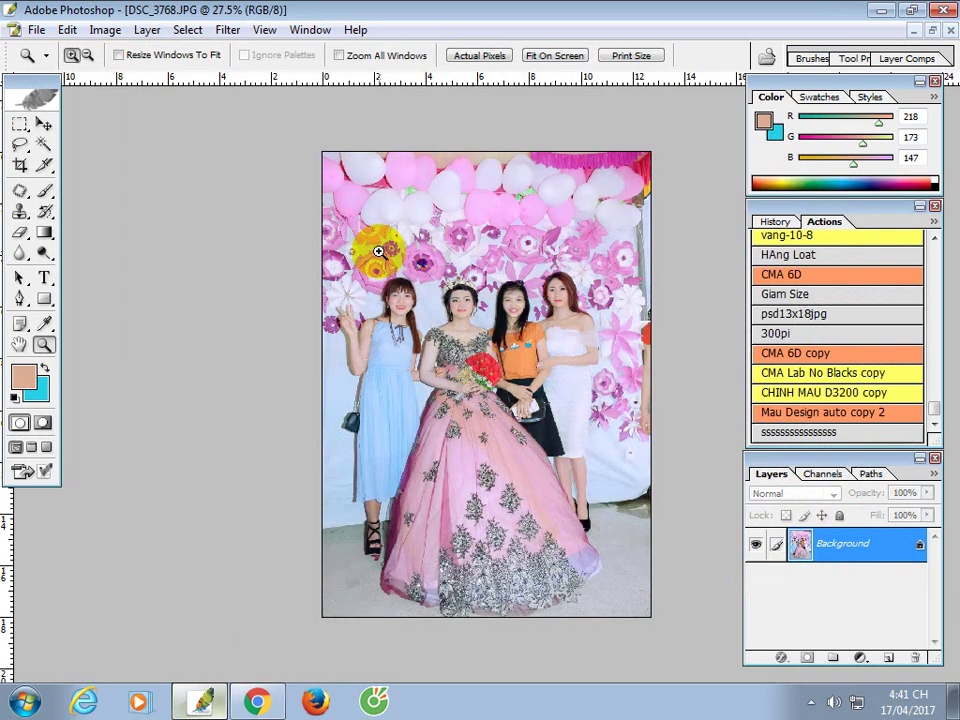
Compare the faces in the edited photo with the original history snapshot up close, ending on the edited Merge Down state
{"action": "left_click_drag", "start_coordinate": [375, 250], "coordinate": [570, 364]}
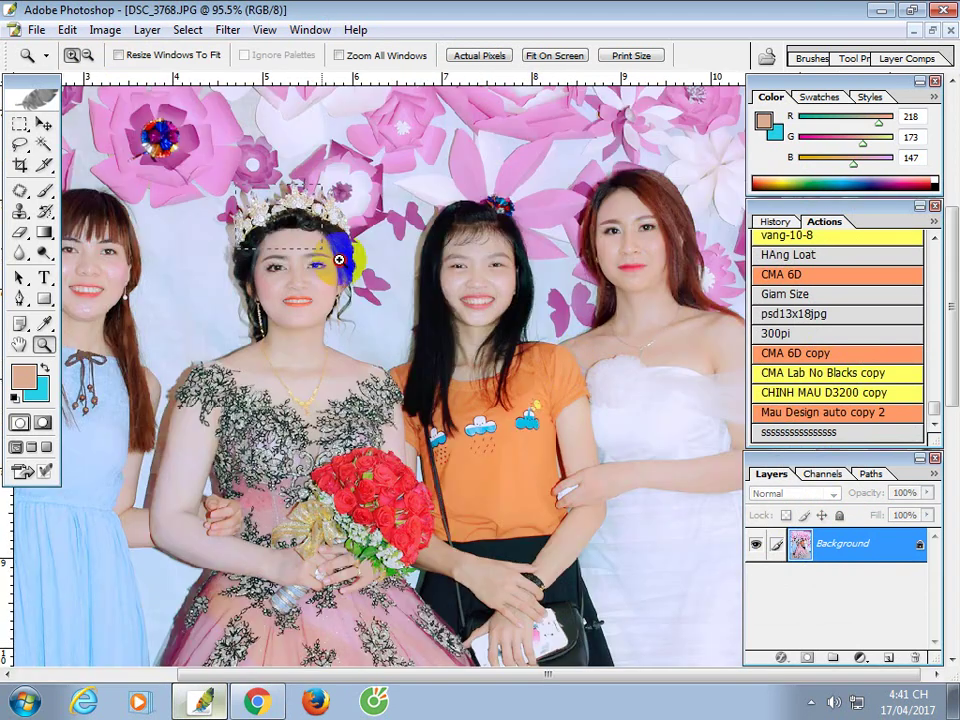
{"action": "left_click_drag", "start_coordinate": [256, 194], "coordinate": [611, 460]}
{"action": "left_click", "coordinate": [775, 221]}
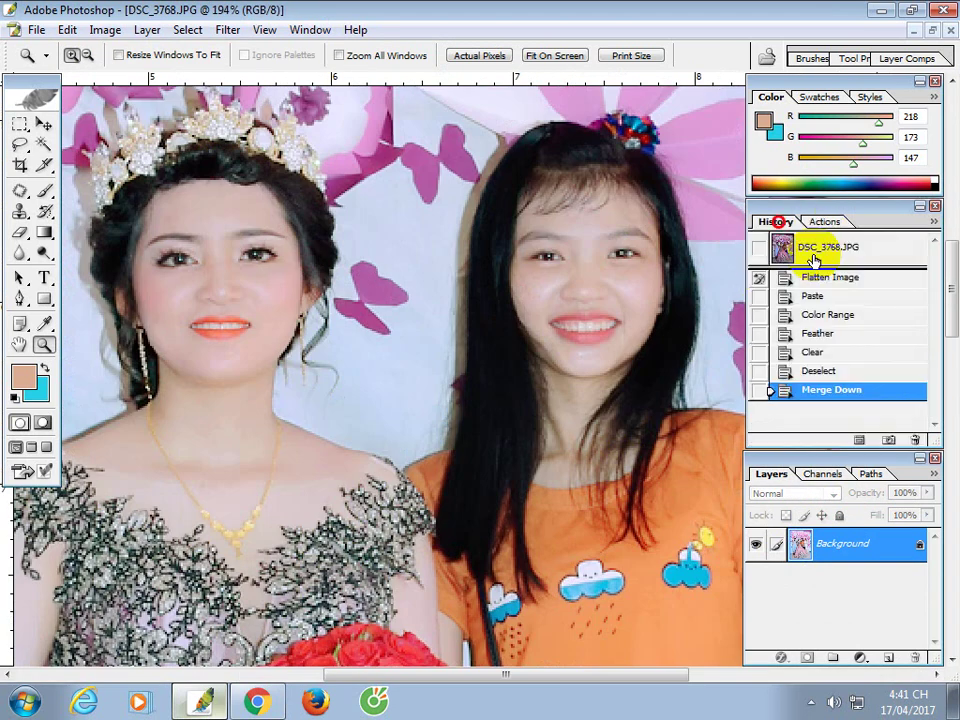
{"action": "left_click", "coordinate": [816, 248]}
{"action": "left_click", "coordinate": [830, 392]}
{"action": "right_click", "coordinate": [420, 267]}
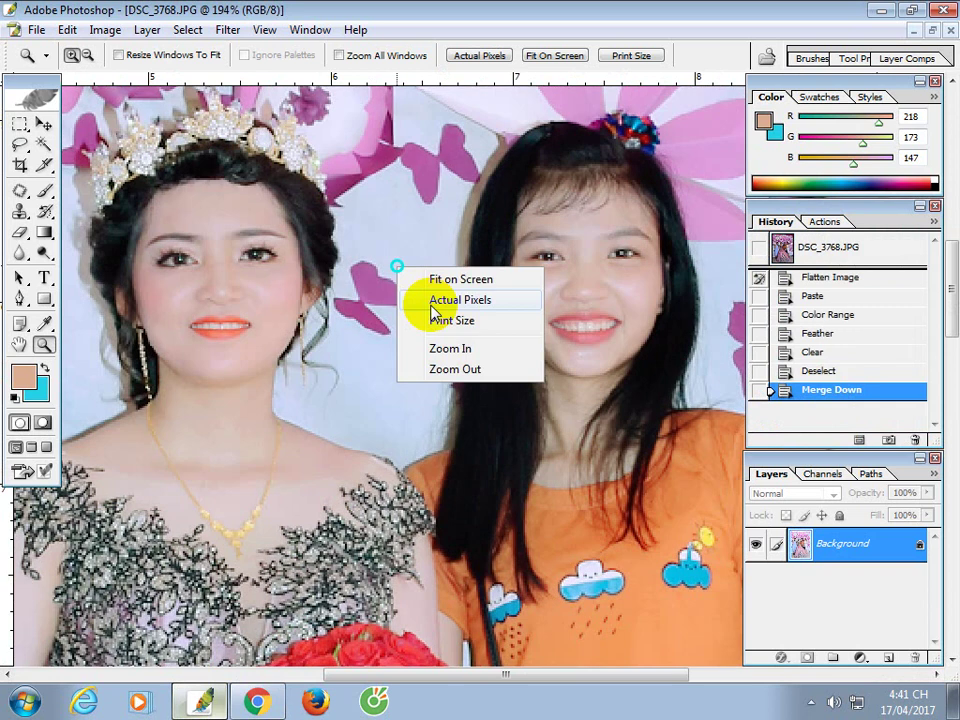
{"action": "left_click", "coordinate": [458, 279]}
{"action": "left_click", "coordinate": [453, 308], "text": "alt"}
{"action": "left_click", "coordinate": [453, 308], "text": "alt"}
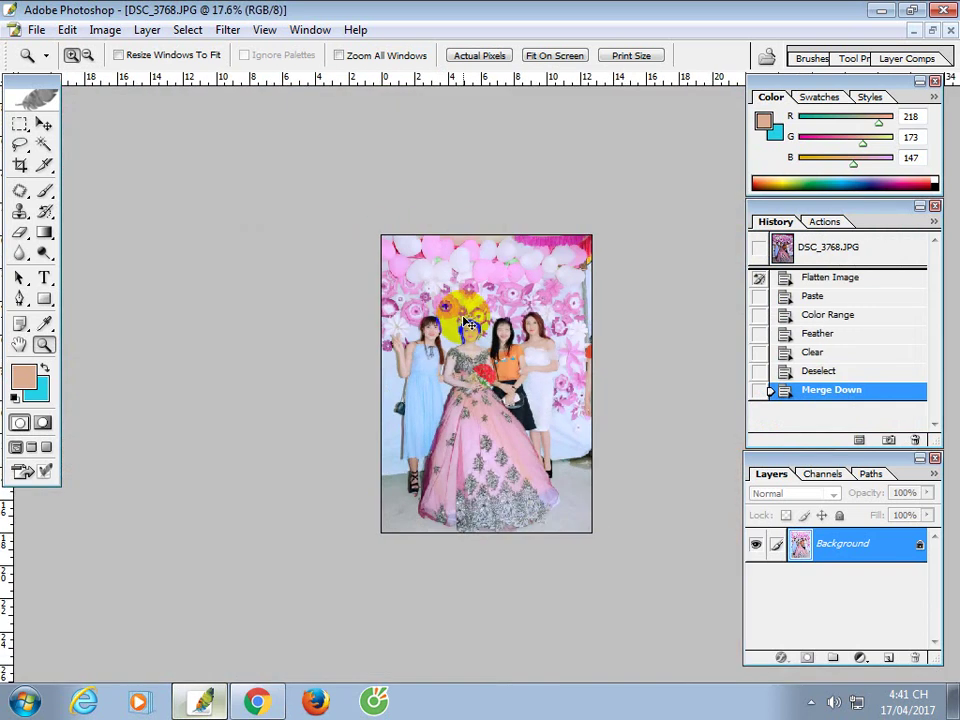
Select the entire edited image and copy it
{"action": "key", "text": "ctrl+a"}
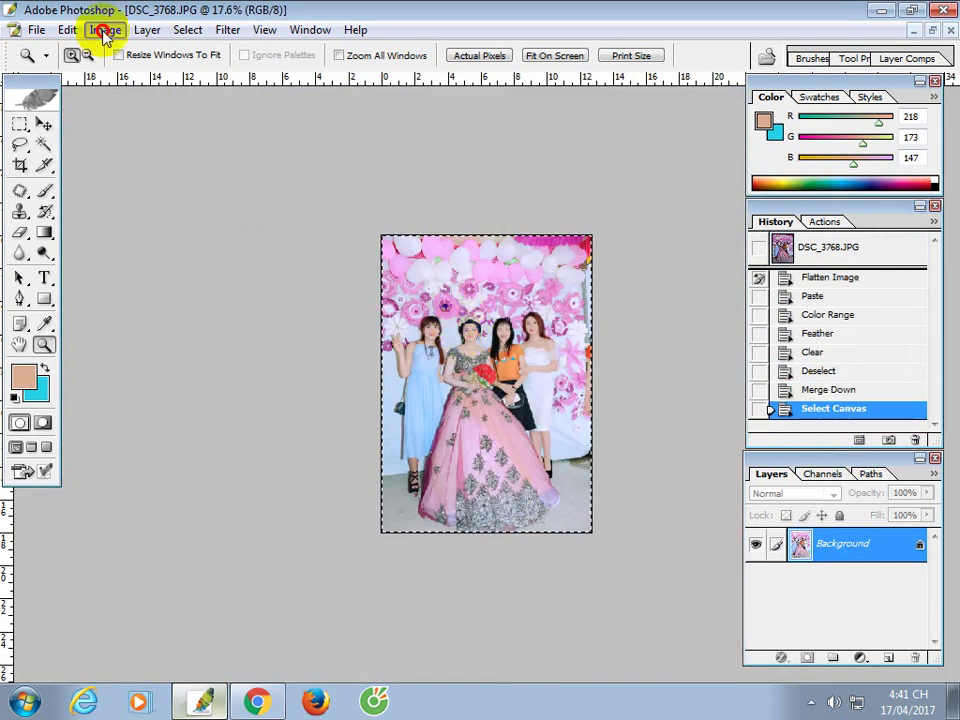
Extend the canvas to twice its width on the right side, anchoring the edited photo at the middle left
{"action": "left_click", "coordinate": [103, 30]}
{"action": "mouse_move", "coordinate": [255, 244]}
{"action": "left_click", "coordinate": [172, 199]}
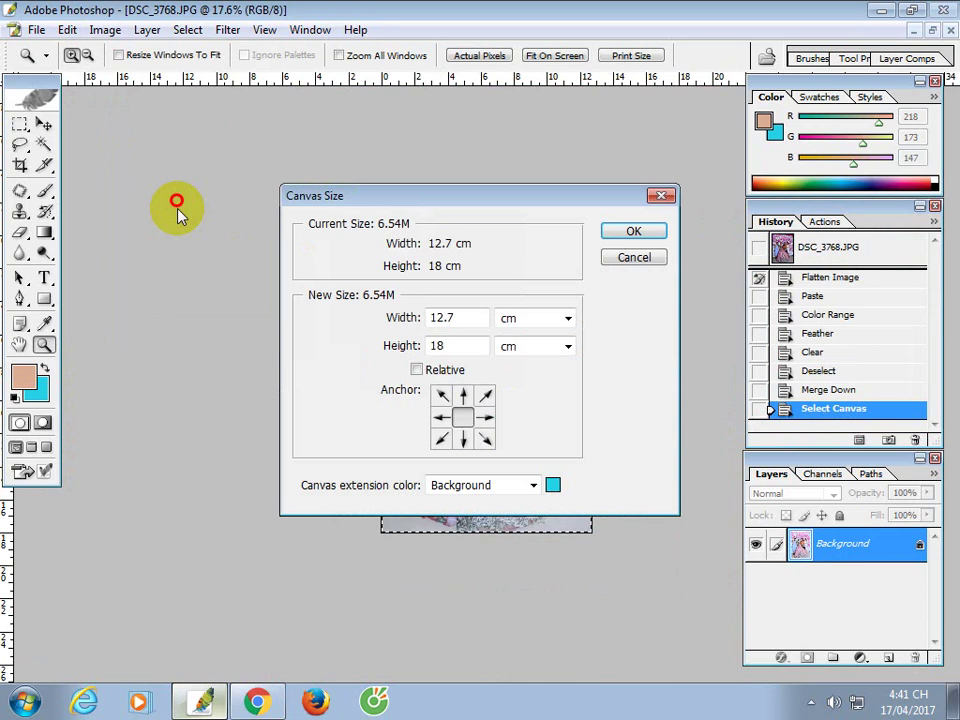
{"action": "left_click", "coordinate": [441, 417]}
{"action": "double_click", "coordinate": [469, 318]}
{"action": "type", "text": "2.54"}
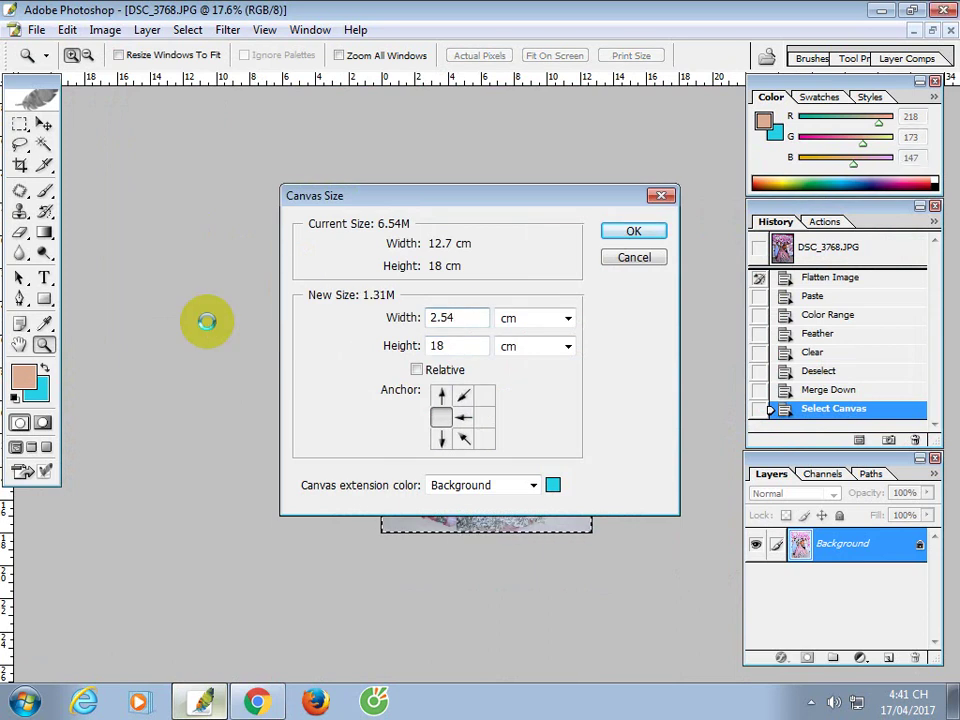
{"action": "key", "text": "Return"}
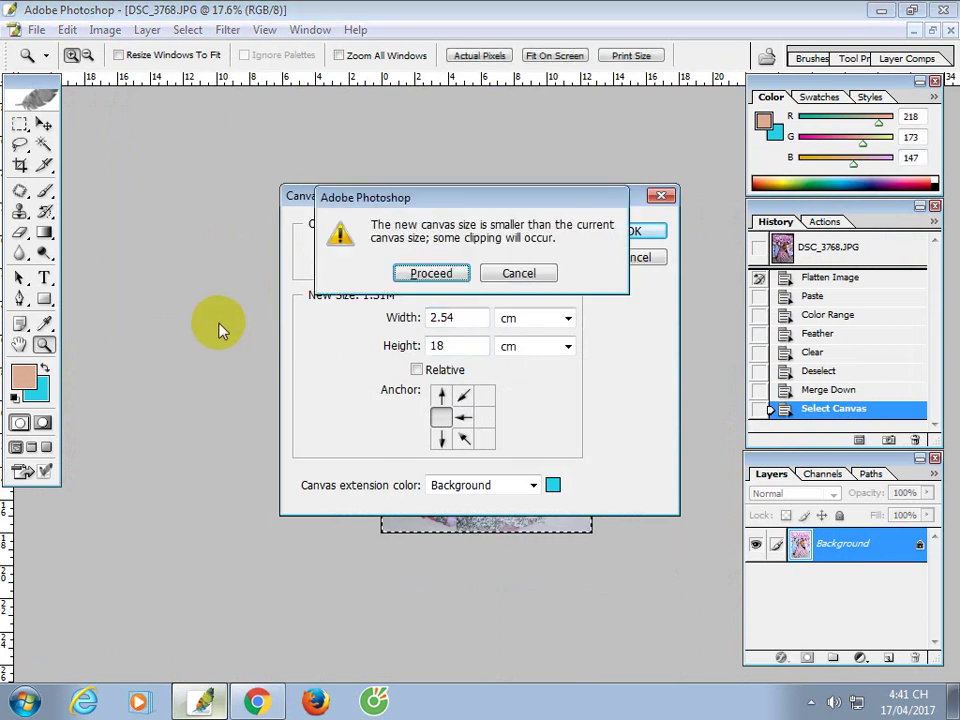
{"action": "key", "text": "Escape"}
{"action": "type", "text": "25"}
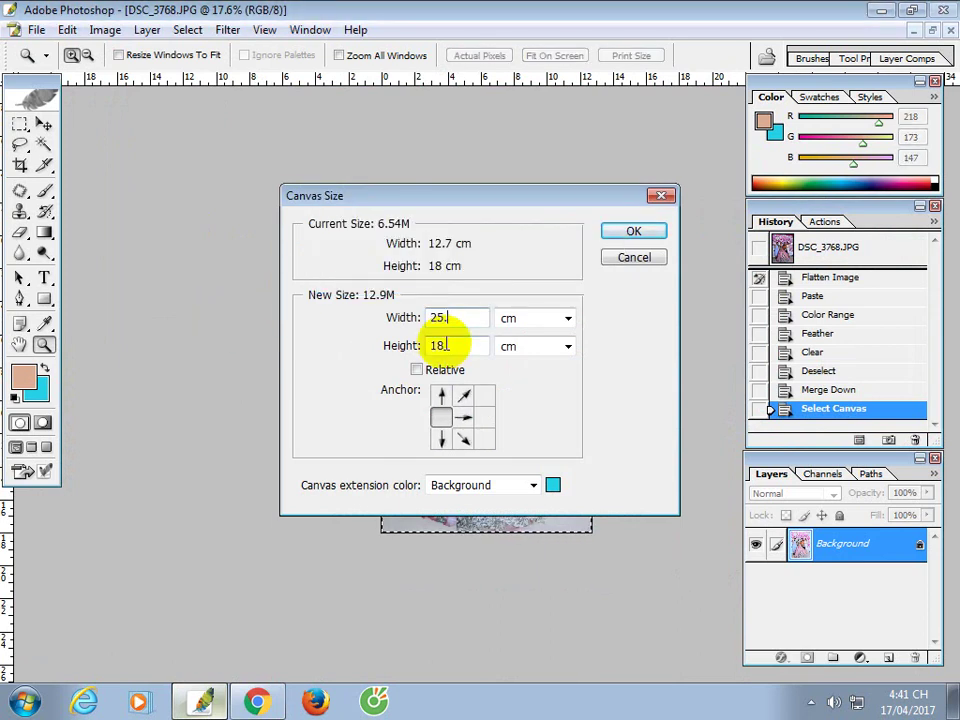
{"action": "key", "text": "Return"}
Paste the copied photo and move it over the blank right half of the canvas
{"action": "key", "text": "v"}
{"action": "key", "text": "ctrl+v"}
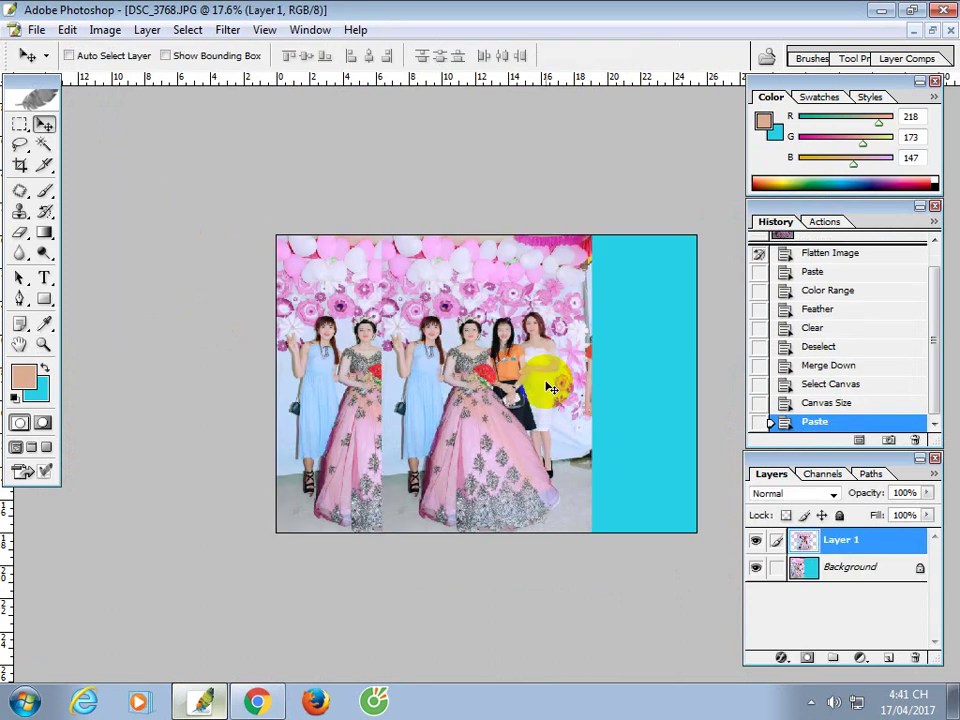
{"action": "left_click_drag", "start_coordinate": [551, 381], "coordinate": [643, 383]}
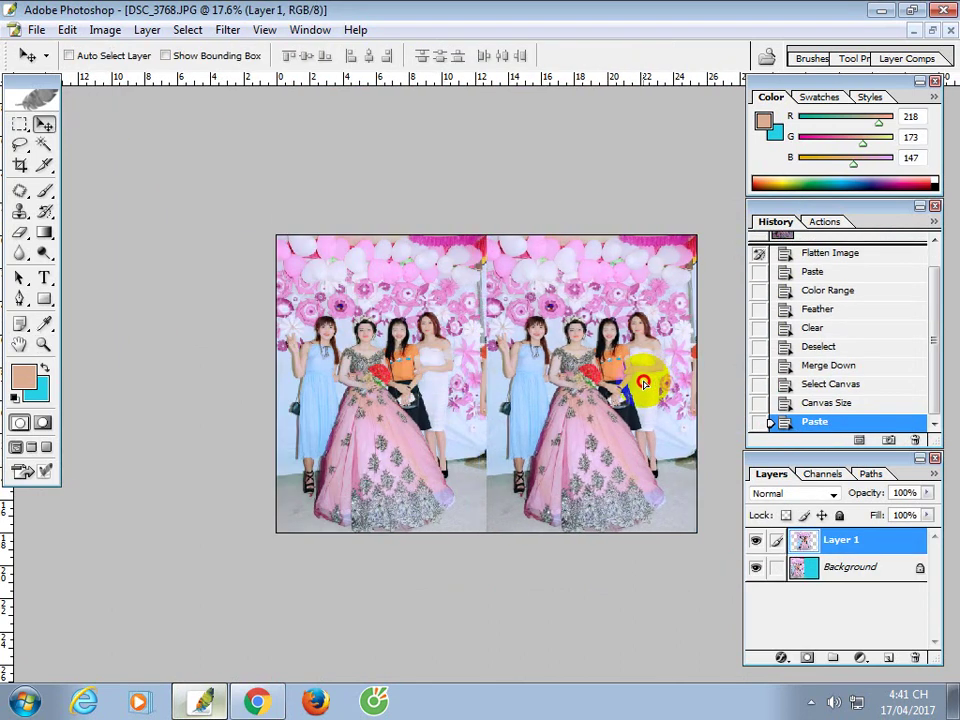
Revert to the original DSC_3768.JPG snapshot and widen its canvas to 25.4 cm, anchored at the middle left
{"action": "scroll", "coordinate": [761, 289], "scroll_direction": "up", "scroll_amount": 2}
{"action": "left_click", "coordinate": [790, 247]}
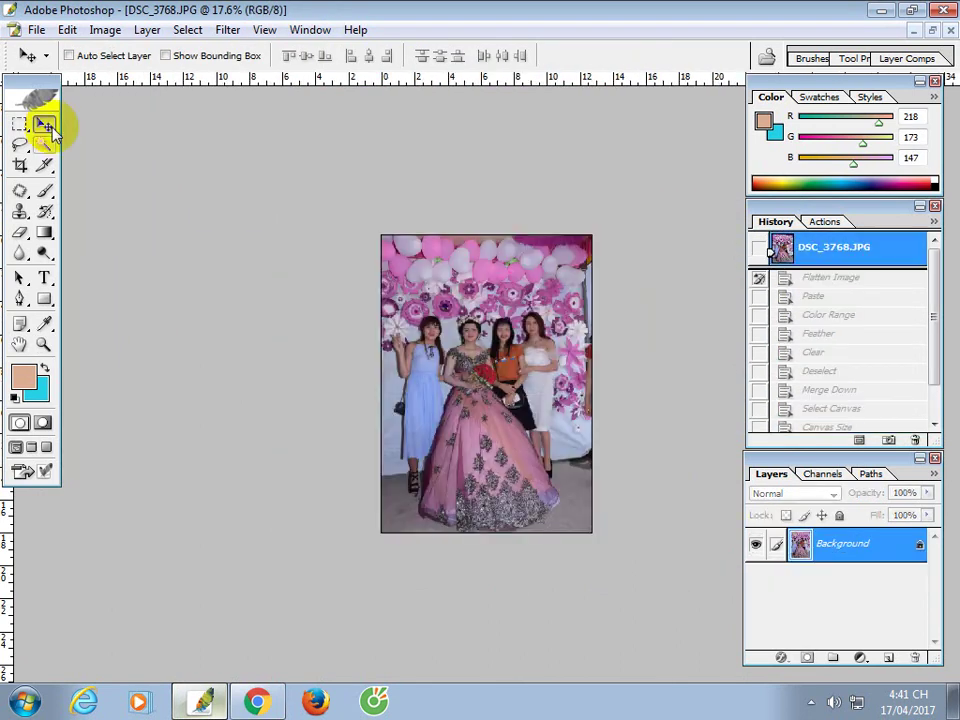
{"action": "key", "text": "ctrl+alt+c"}
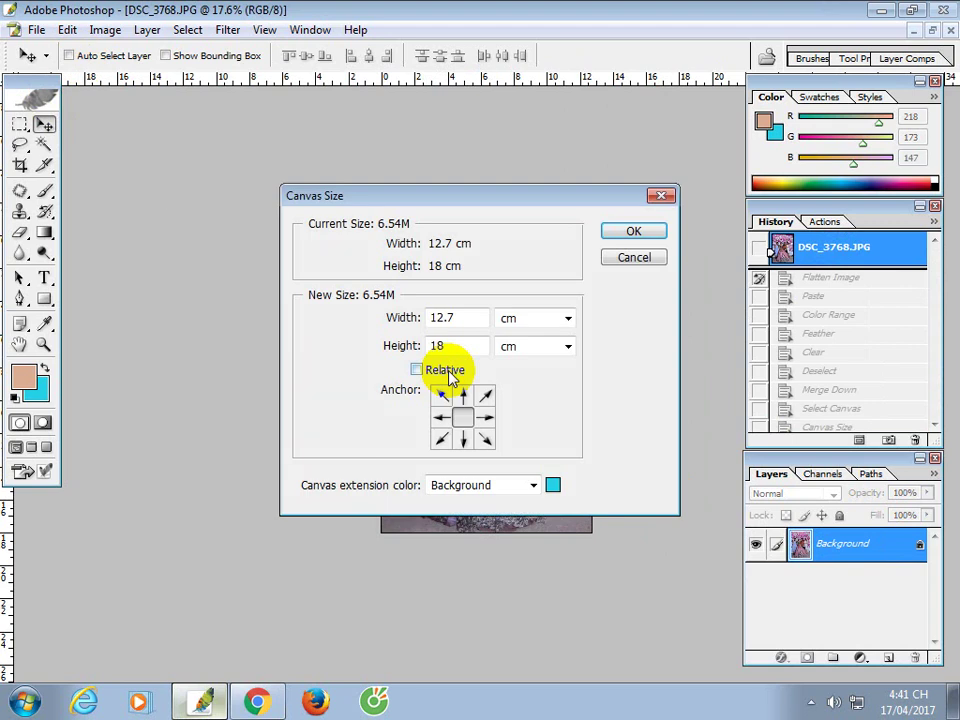
{"action": "left_click", "coordinate": [441, 418]}
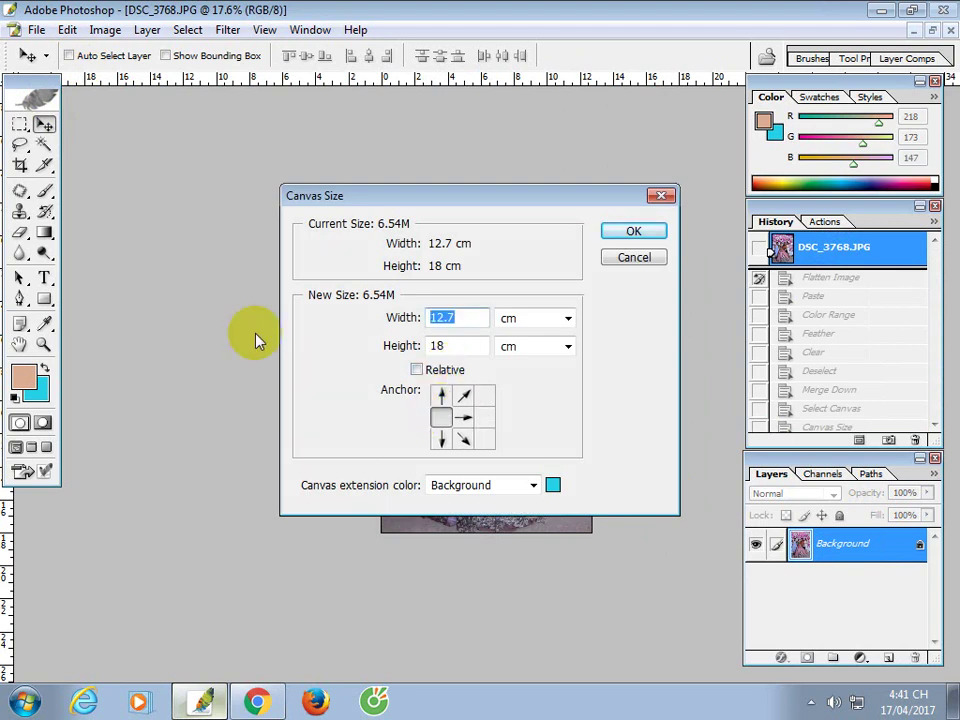
{"action": "type", "text": "25.4"}
{"action": "key", "text": "Return"}
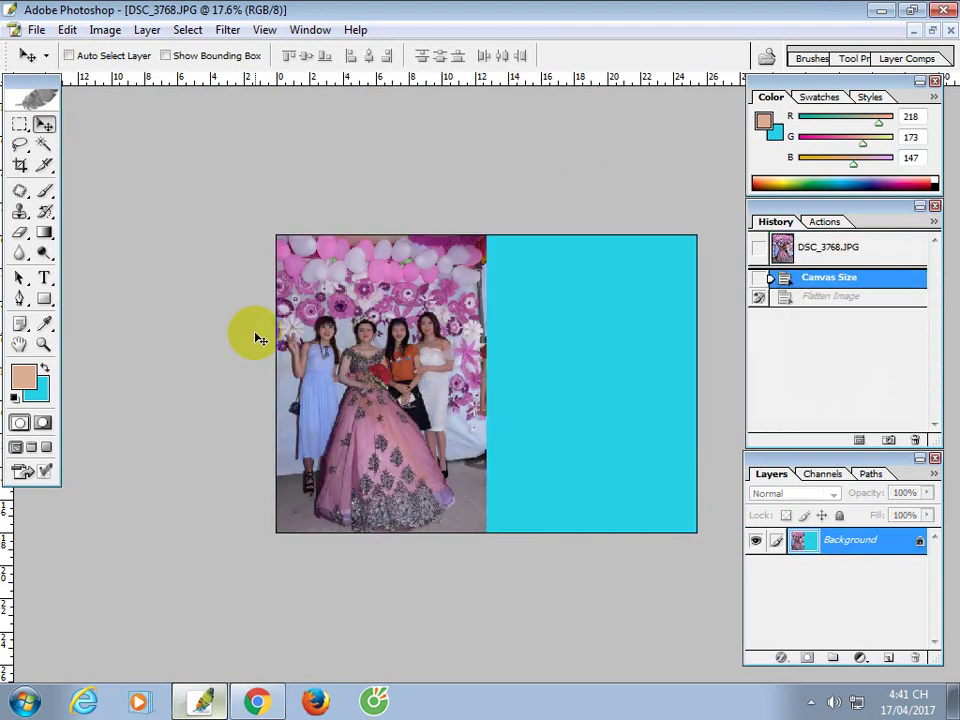
Paste the edited photo, position it over the blank half beside the original, and merge it down
{"action": "key", "text": "ctrl+v"}
{"action": "left_click_drag", "start_coordinate": [600, 420], "coordinate": [631, 415]}
{"action": "key", "text": "ctrl+e"}
Save the side-by-side image to the Desktop as DSC_3768.jpg, replacing the existing file, and close the document
{"action": "key", "text": "ctrl+shift+s"}
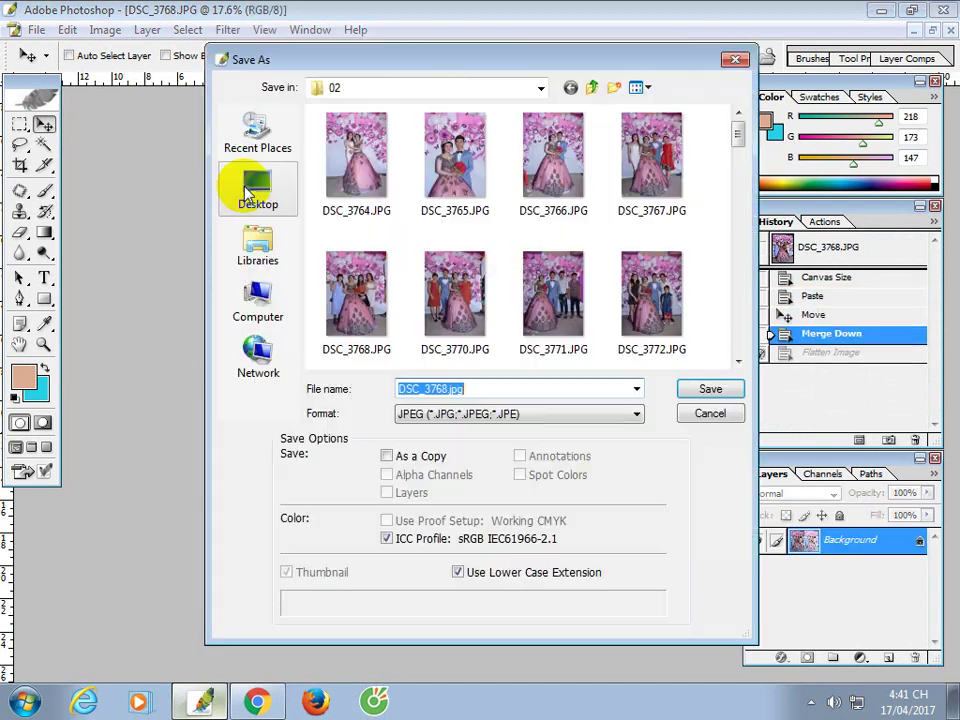
{"action": "left_click", "coordinate": [251, 193]}
{"action": "key", "text": "Return"}
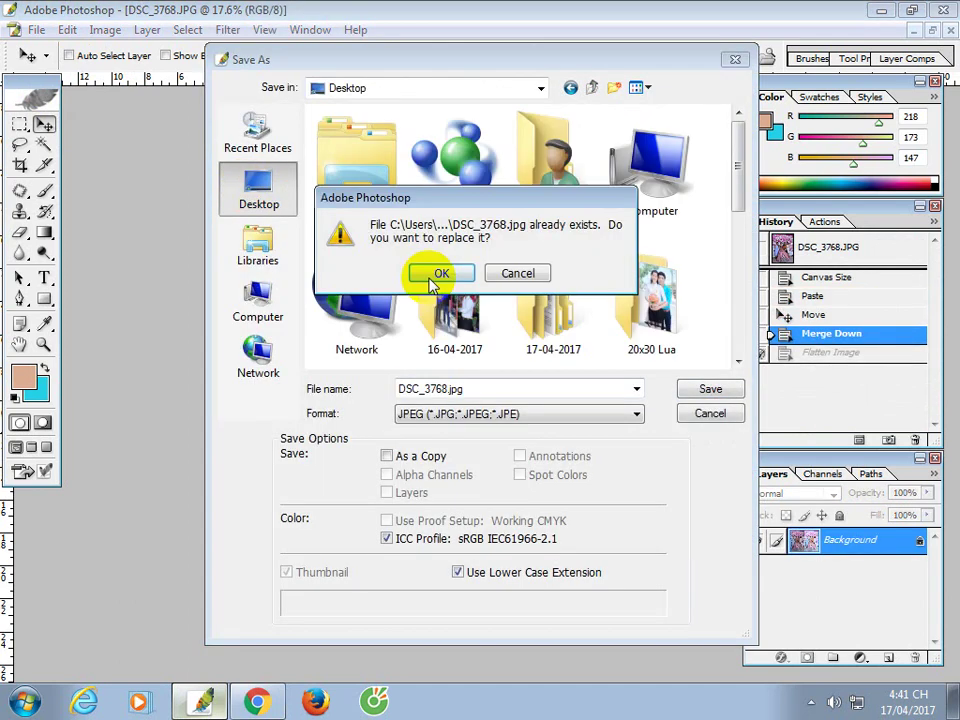
{"action": "left_click", "coordinate": [436, 276]}
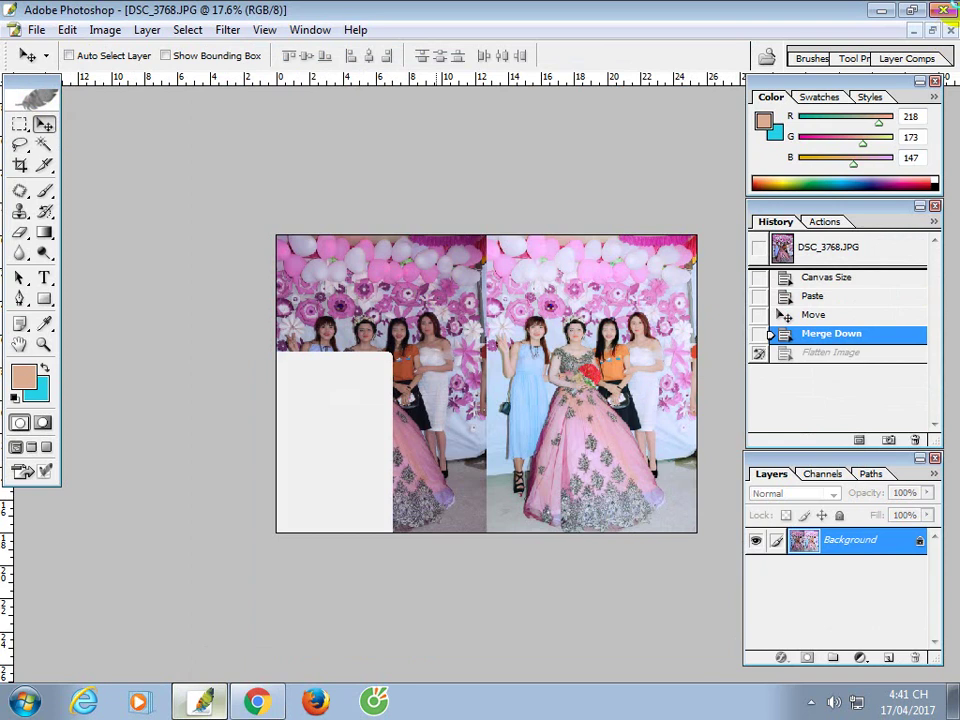
{"action": "left_click", "coordinate": [951, 30]}
Duplicate the background of DSC_3767.JPG to a new layer and apply Match Color to it
{"action": "key", "text": "ctrl+0"}
{"action": "key", "text": "ctrl+j"}
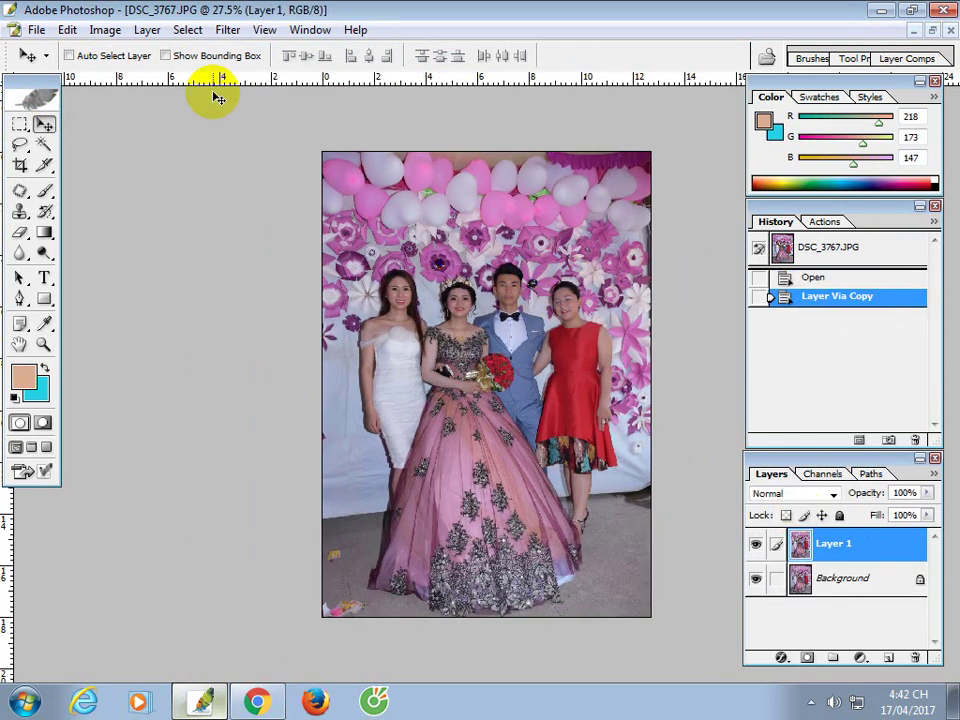
{"action": "left_click", "coordinate": [105, 29]}
{"action": "left_click", "coordinate": [190, 82]}
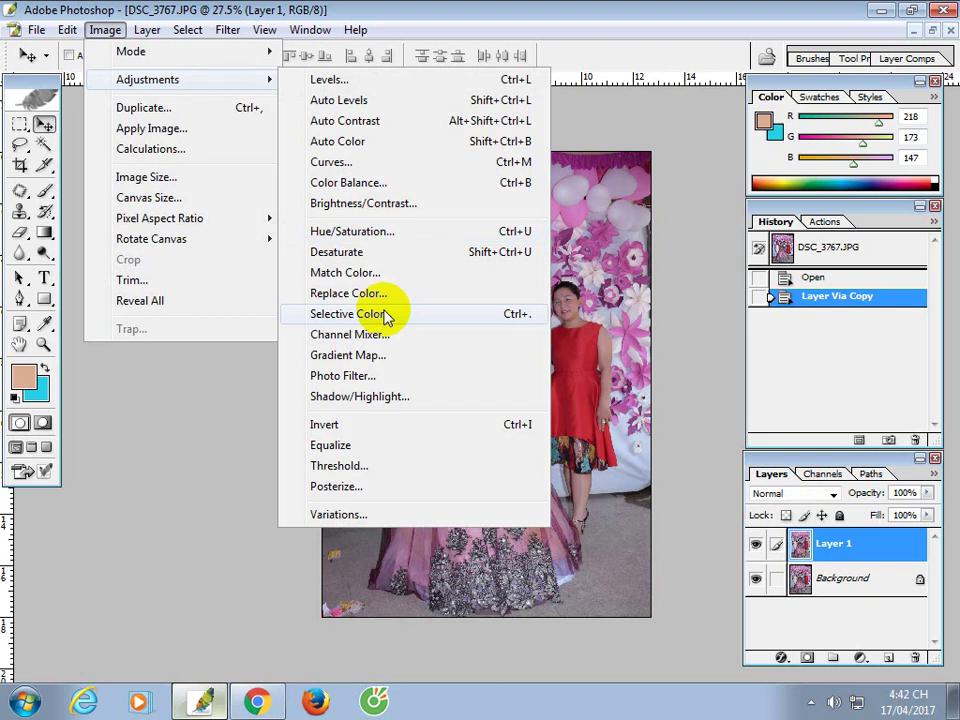
{"action": "left_click", "coordinate": [348, 272]}
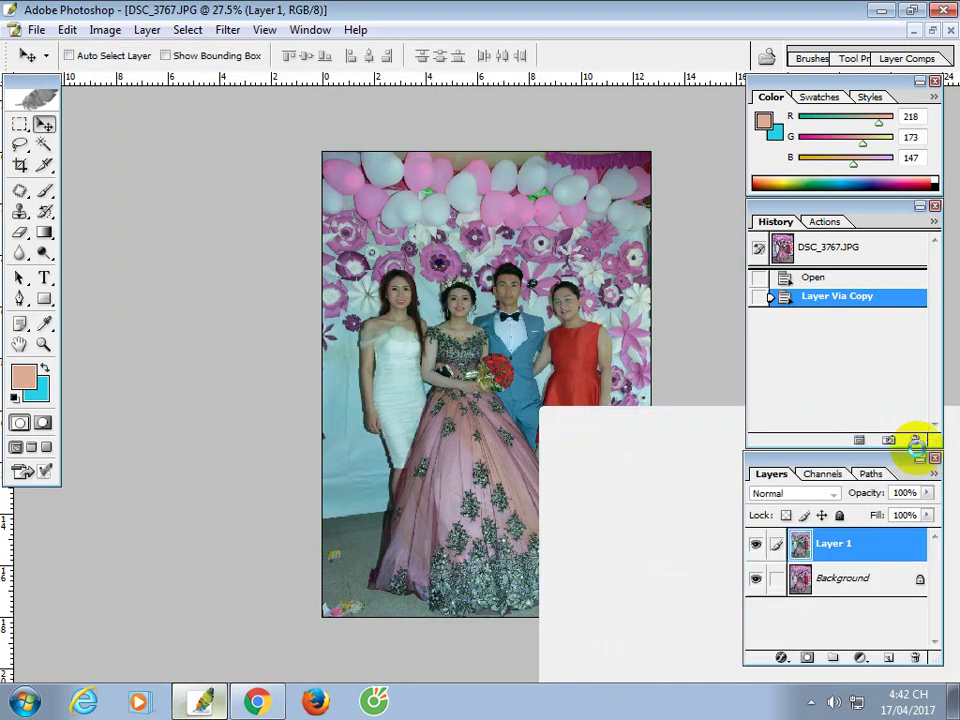
{"action": "left_click", "coordinate": [105, 29]}
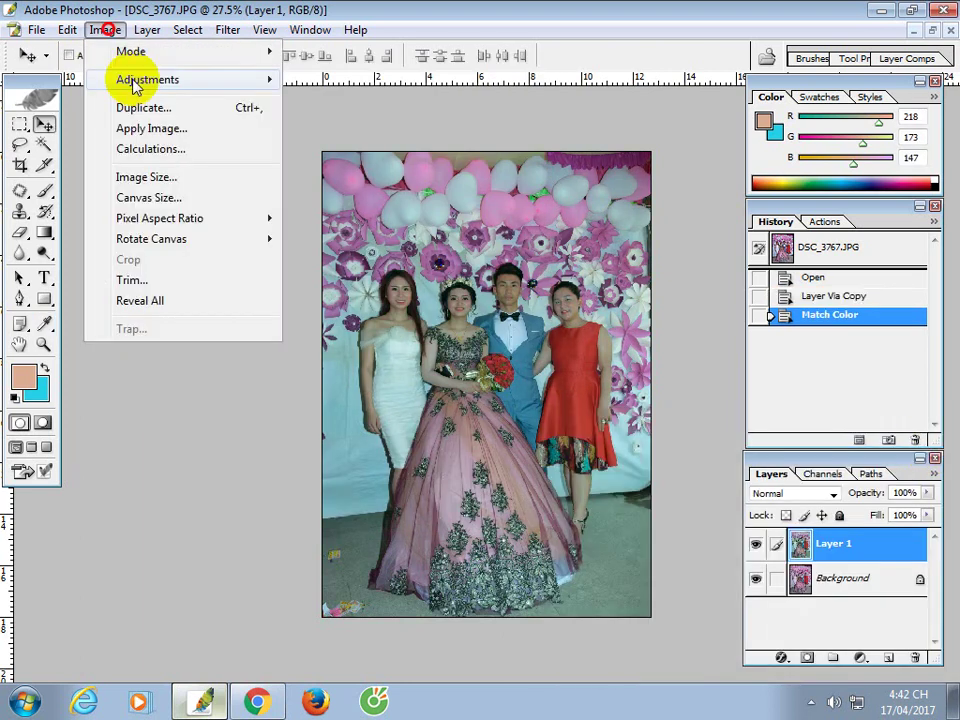
{"action": "left_click", "coordinate": [147, 108]}
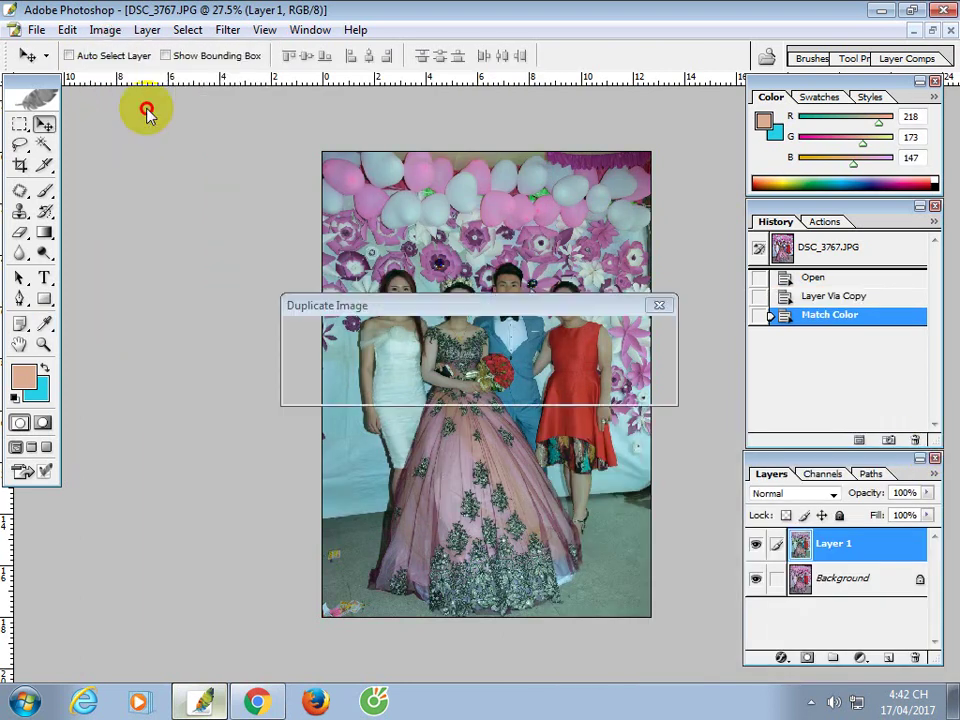
{"action": "left_click", "coordinate": [651, 305]}
Use Apply Image on Layer 1 with the merged RGB source and Screen blending
{"action": "left_click", "coordinate": [105, 29]}
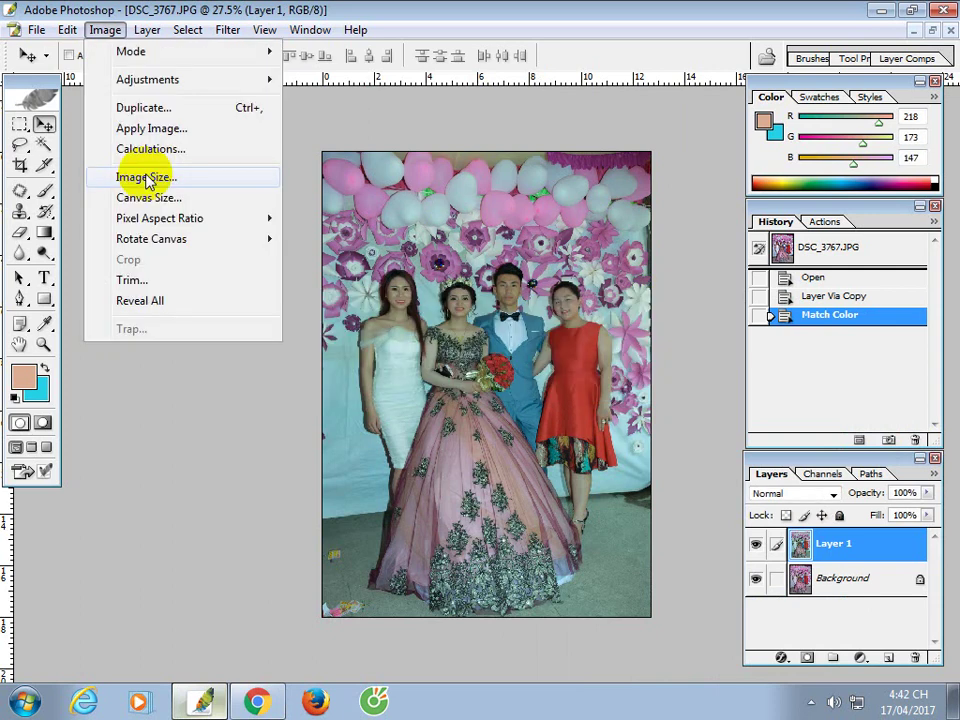
{"action": "left_click", "coordinate": [150, 128]}
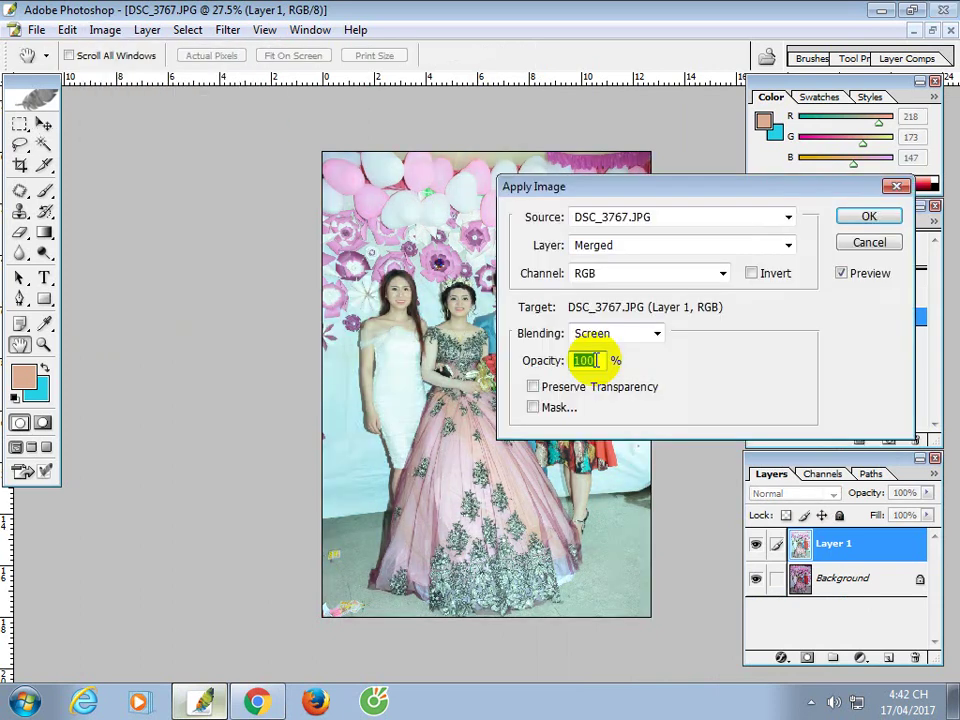
{"action": "key", "text": "Return"}
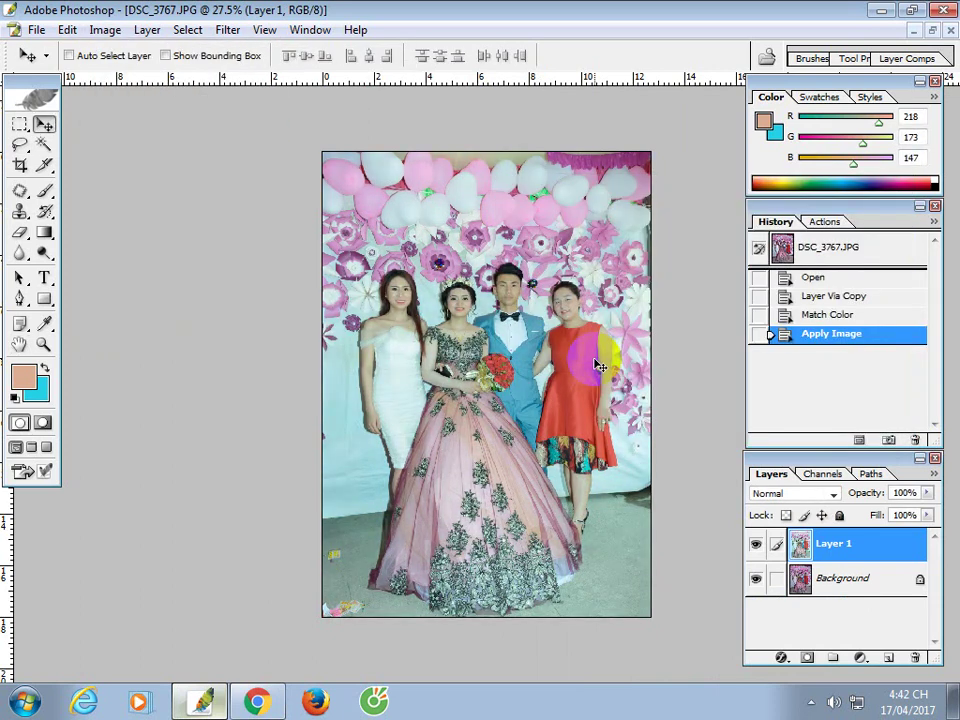
Try Color Dodge on Layer 1, and set its blending mode to Screen
{"action": "left_click", "coordinate": [795, 493]}
{"action": "left_click", "coordinate": [777, 288]}
{"action": "left_click", "coordinate": [793, 494]}
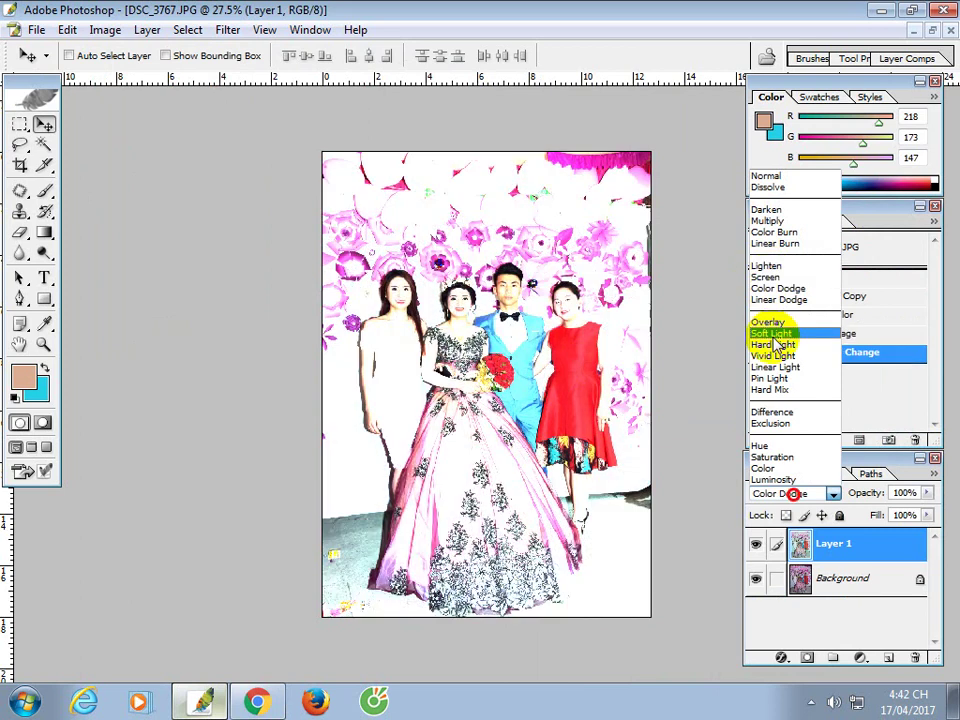
{"action": "left_click", "coordinate": [766, 277]}
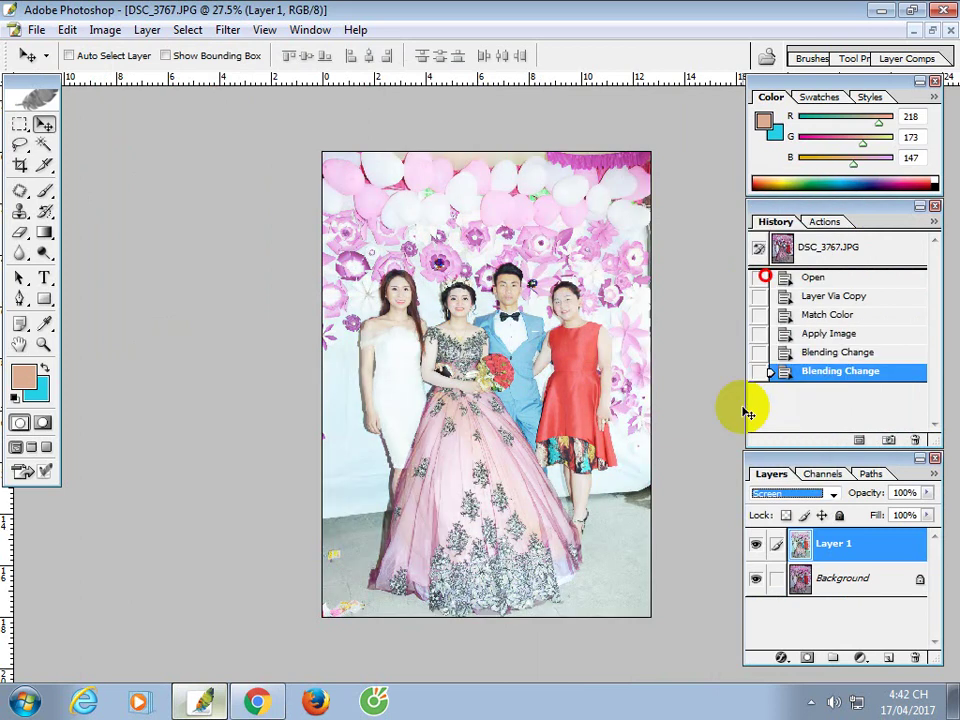
Set Layer 1's opacity to 55% and merge it into the background
{"action": "left_click_drag", "start_coordinate": [911, 491], "coordinate": [819, 503]}
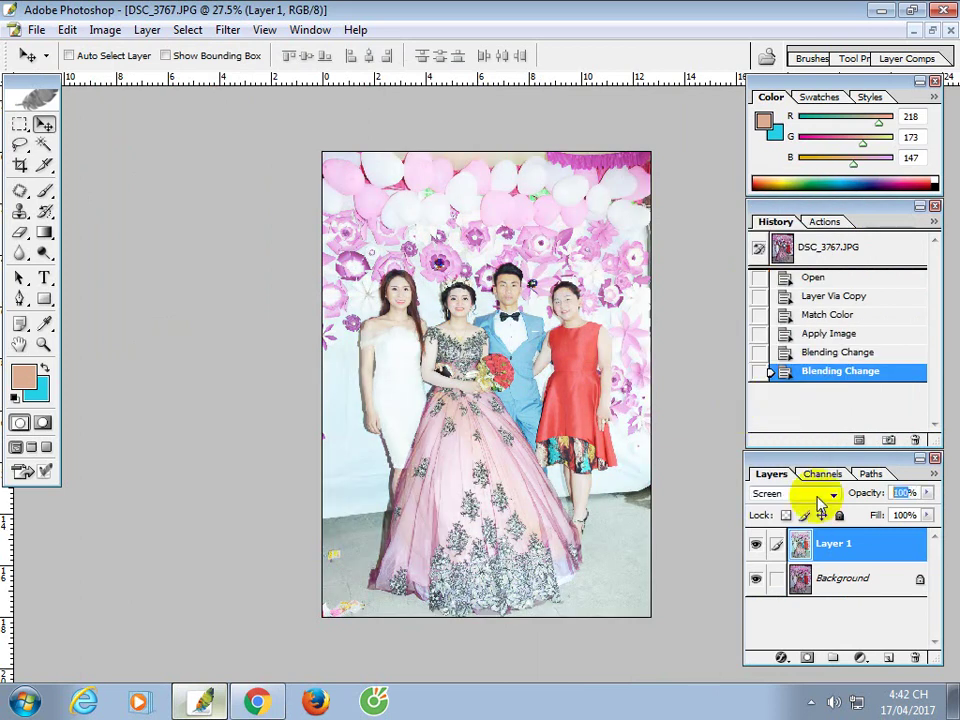
{"action": "type", "text": "60"}
{"action": "key", "text": "Return"}
{"action": "key", "text": "BackSpace"}
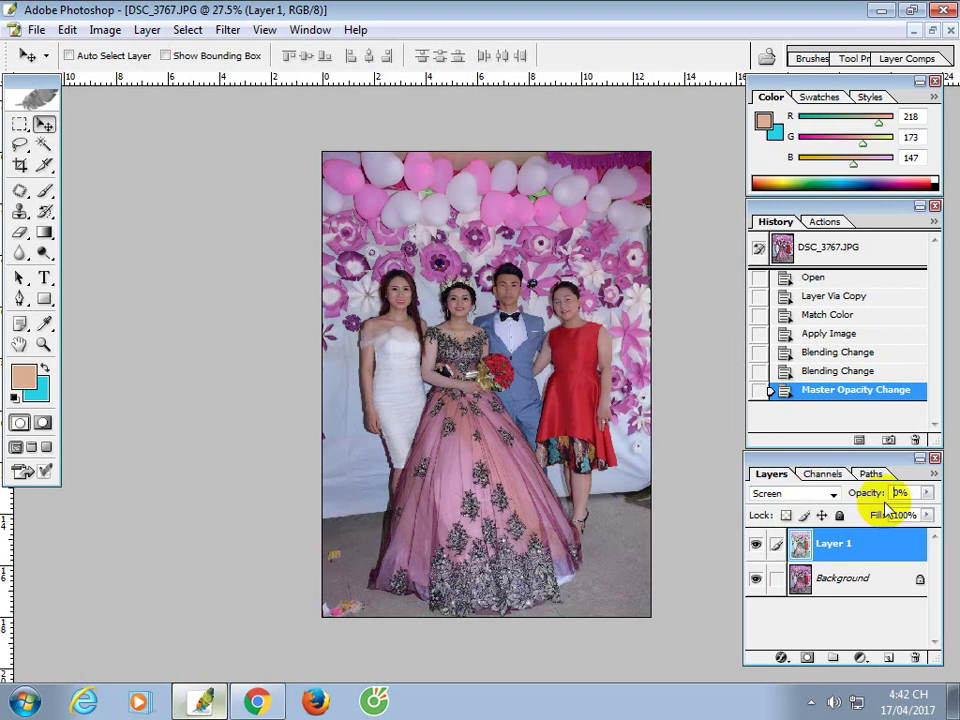
{"action": "type", "text": "55"}
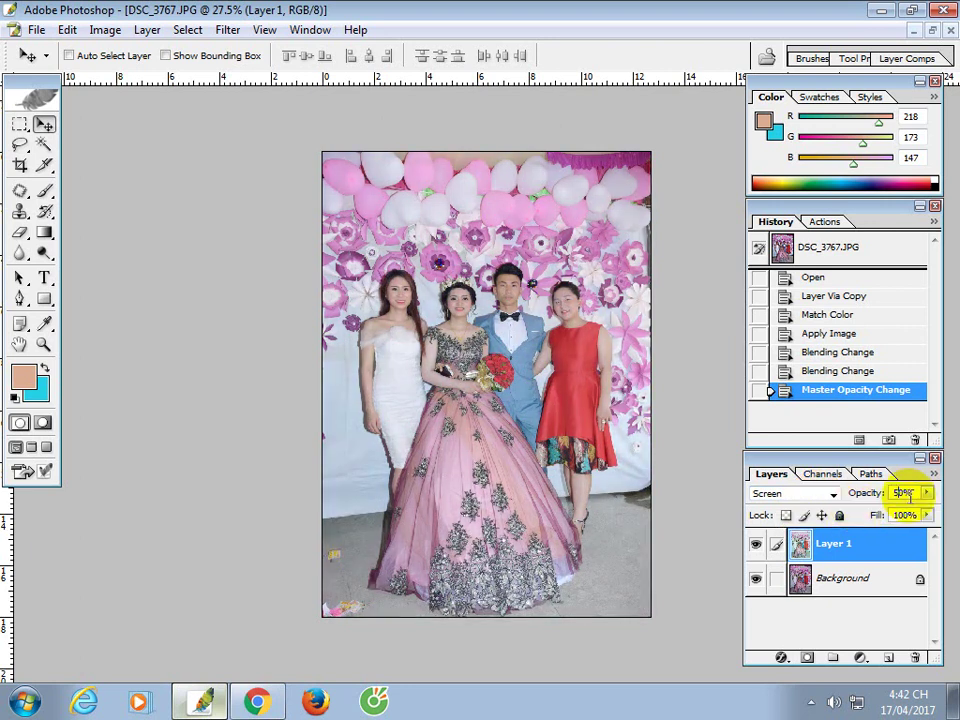
{"action": "left_click", "coordinate": [902, 494]}
{"action": "type", "text": "55"}
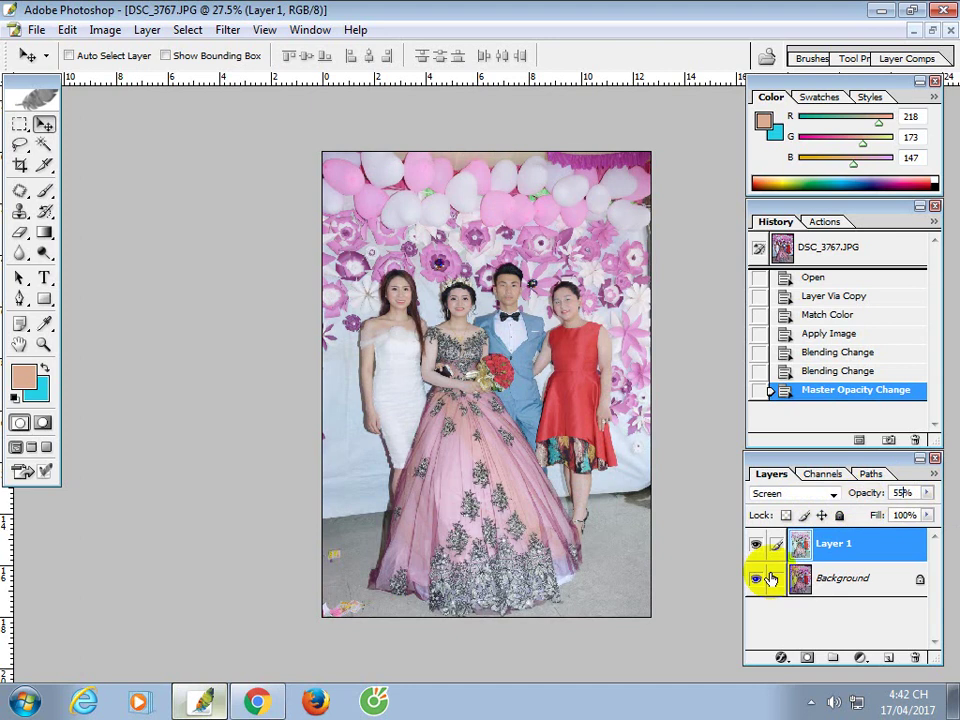
{"action": "key", "text": "ctrl+e"}
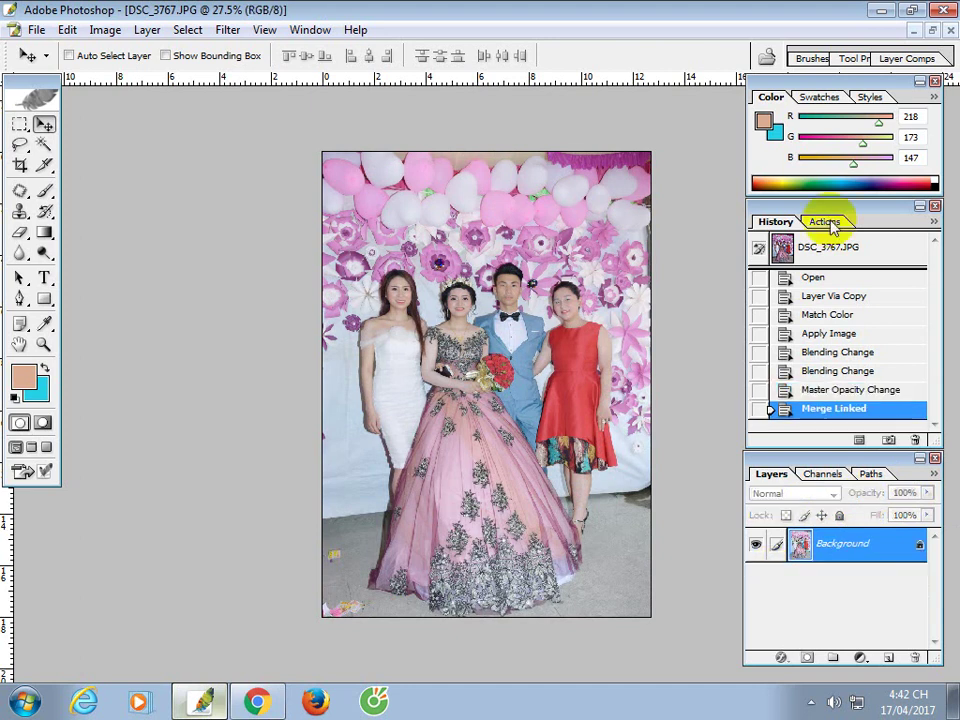
Run the "CMA Lab No Blacks copy" action on the merged photo and inspect it closer
{"action": "left_click", "coordinate": [826, 222]}
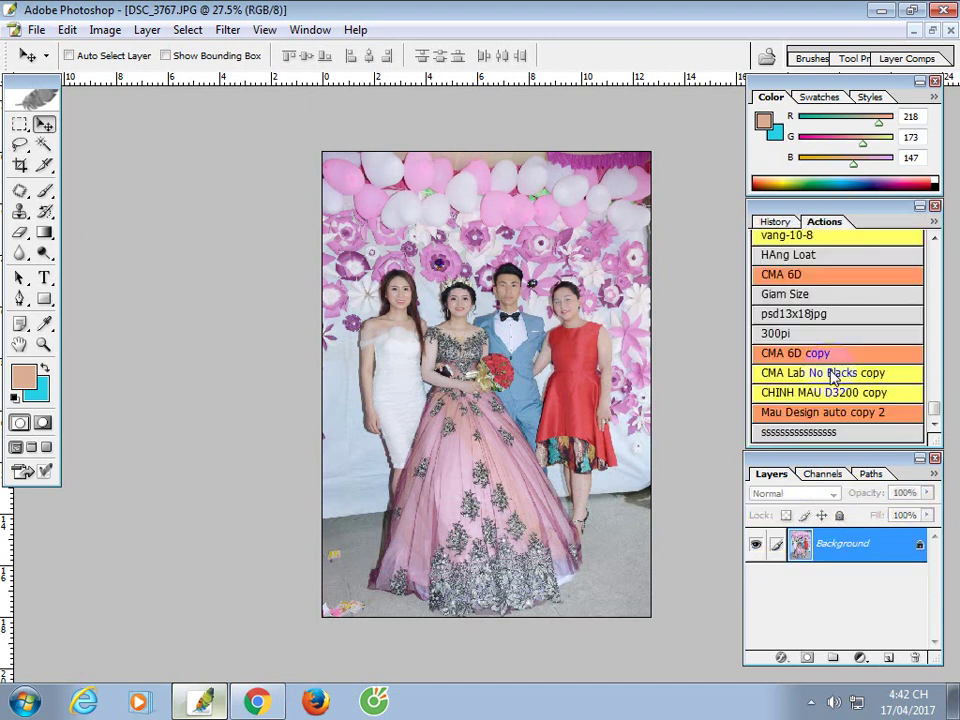
{"action": "left_click", "coordinate": [833, 373]}
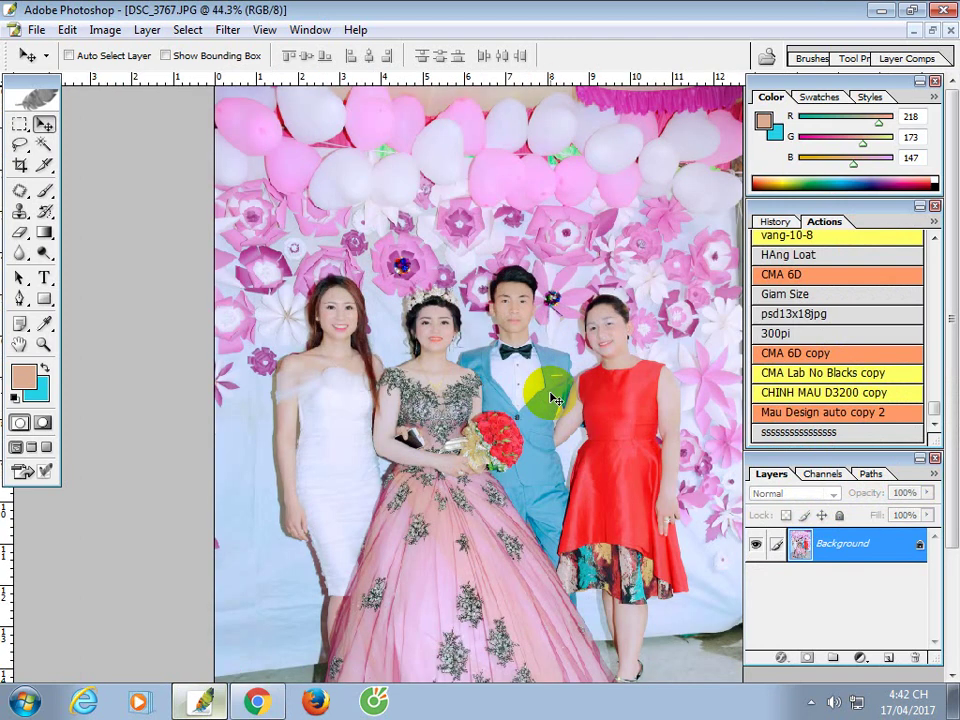
{"action": "scroll", "coordinate": [551, 395], "scroll_direction": "up", "scroll_amount": 2}
Compare the edit with the original DSC_3767.JPG snapshot, and select and copy the whole edited photo
{"action": "left_click", "coordinate": [776, 222]}
{"action": "left_click", "coordinate": [838, 255]}
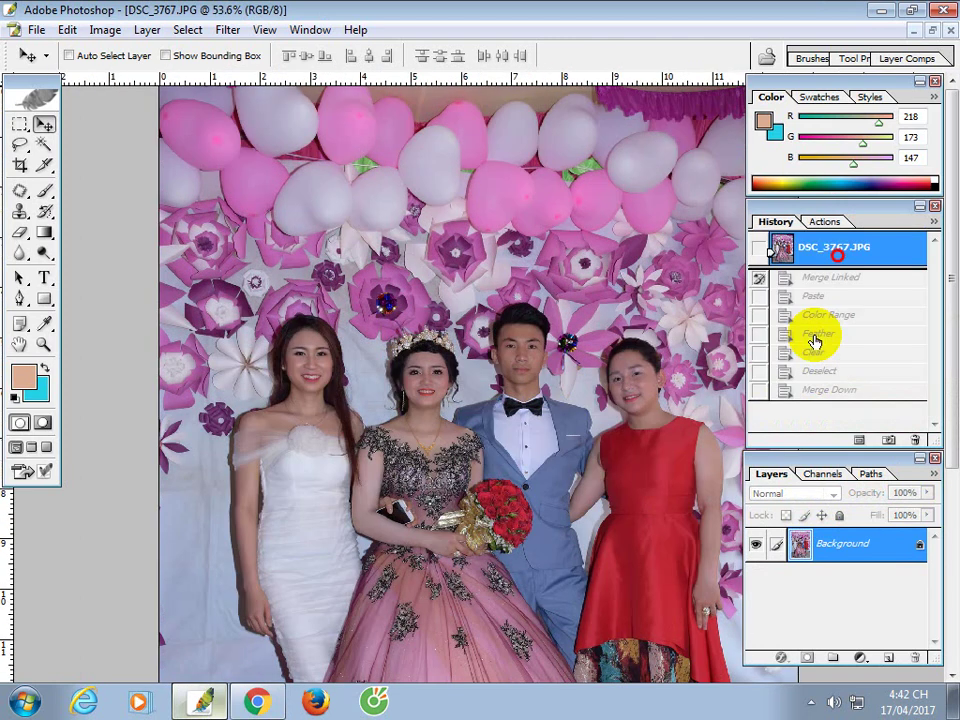
{"action": "left_click", "coordinate": [558, 440]}
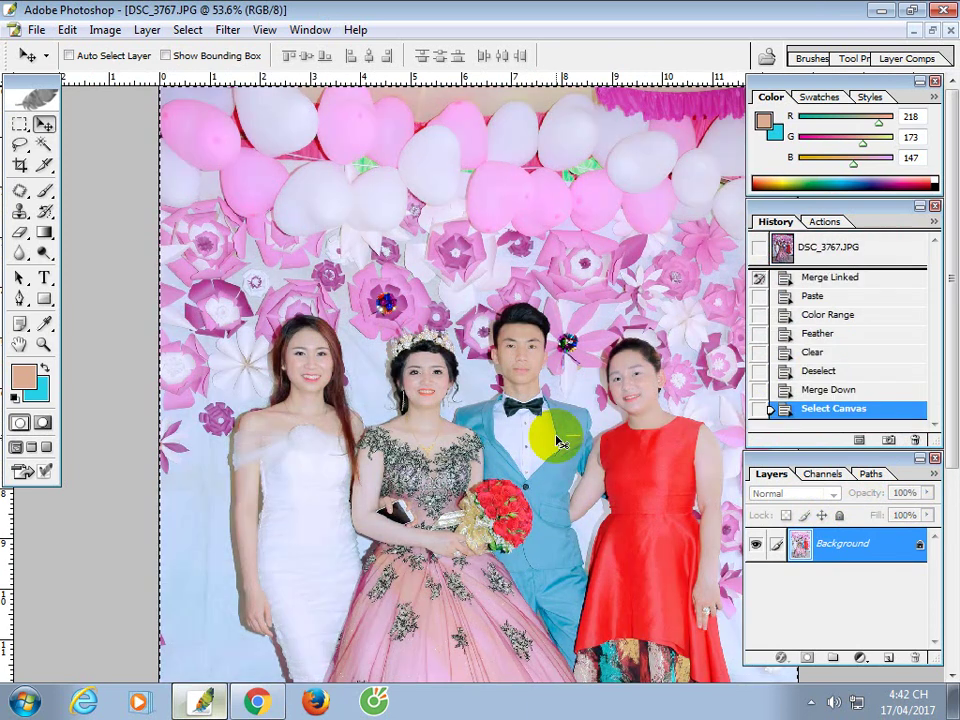
Revert to the original DSC_3767.JPG snapshot and widen its canvas for a second photo, anchored at the middle left
{"action": "key", "text": "F12"}
{"action": "left_click", "coordinate": [104, 30]}
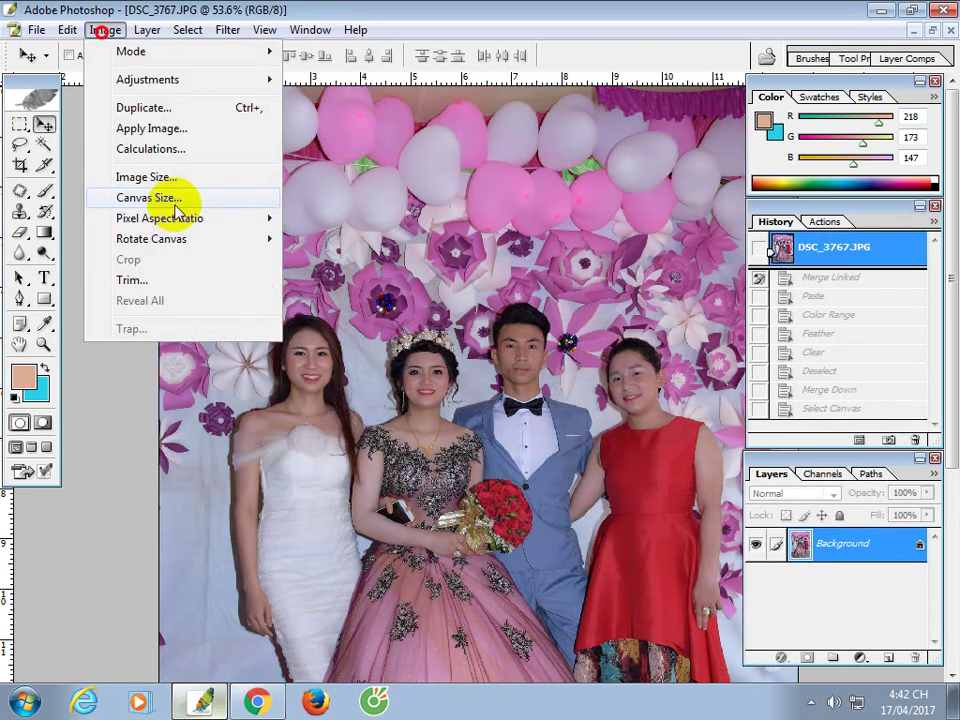
{"action": "left_click", "coordinate": [174, 203]}
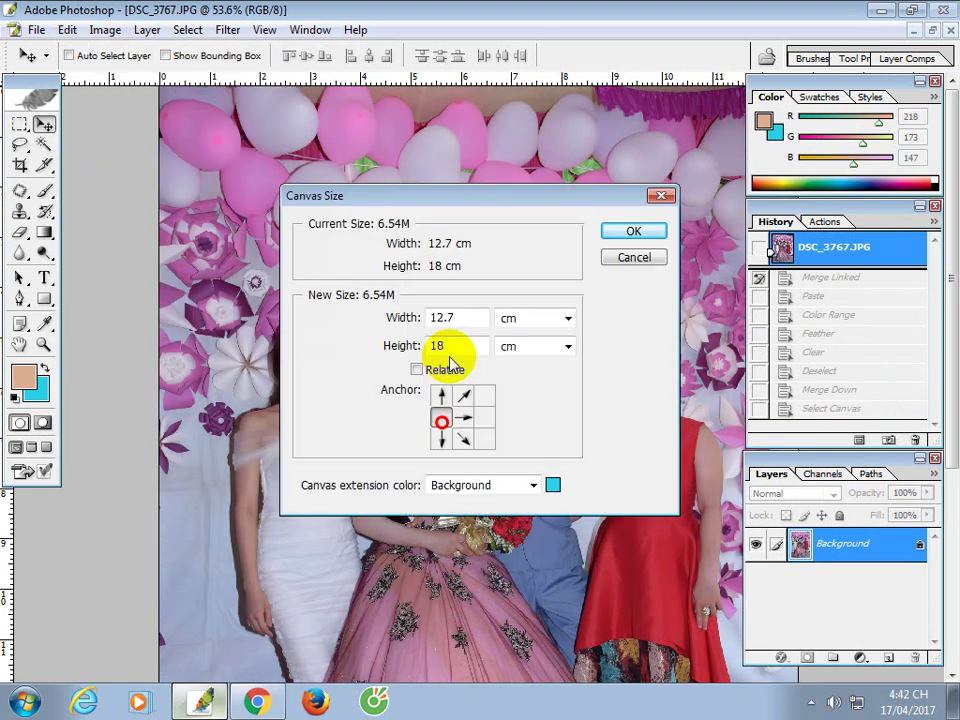
{"action": "double_click", "coordinate": [458, 316]}
{"action": "type", "text": "2."}
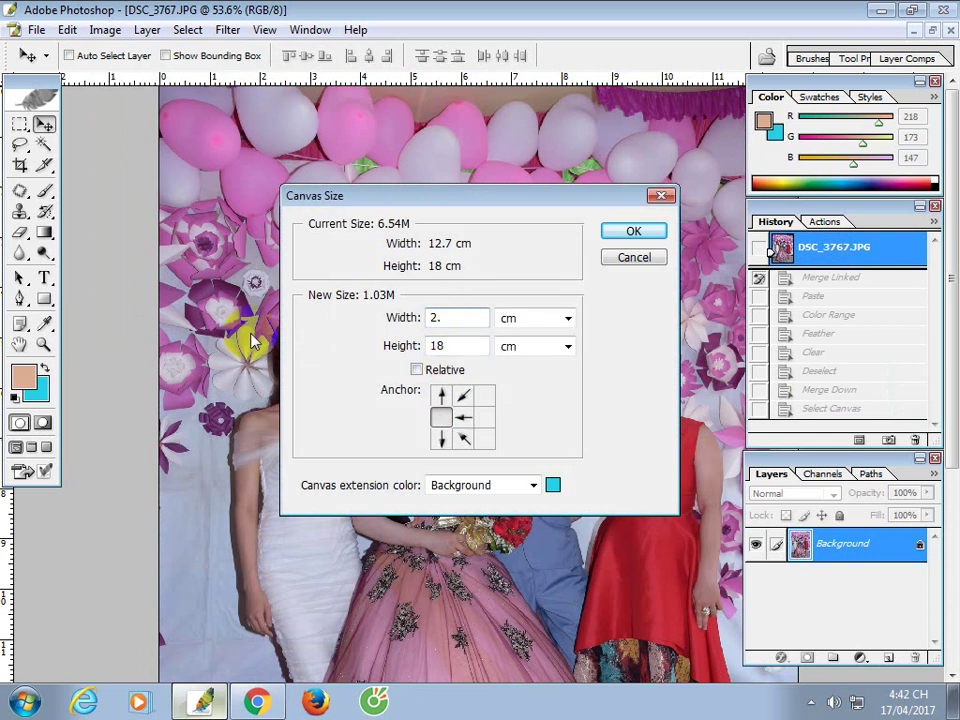
{"action": "type", "text": "5"}
{"action": "key", "text": "Return"}
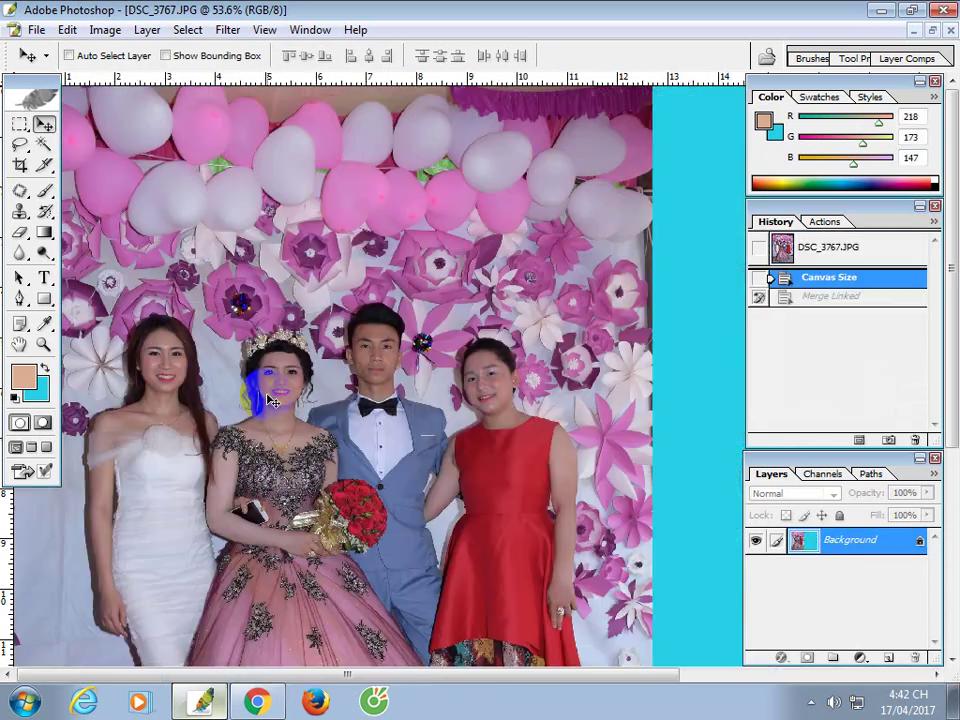
Paste the edited photo, place it over the blank area beside the original, and merge it down
{"action": "key", "text": "ctrl+v"}
{"action": "key", "text": "ctrl+minus"}
{"action": "key", "text": "ctrl+minus"}
{"action": "key", "text": "ctrl+minus"}
{"action": "key", "text": "ctrl+minus"}
{"action": "key", "text": "ctrl+minus"}
{"action": "left_click_drag", "start_coordinate": [449, 337], "coordinate": [529, 344]}
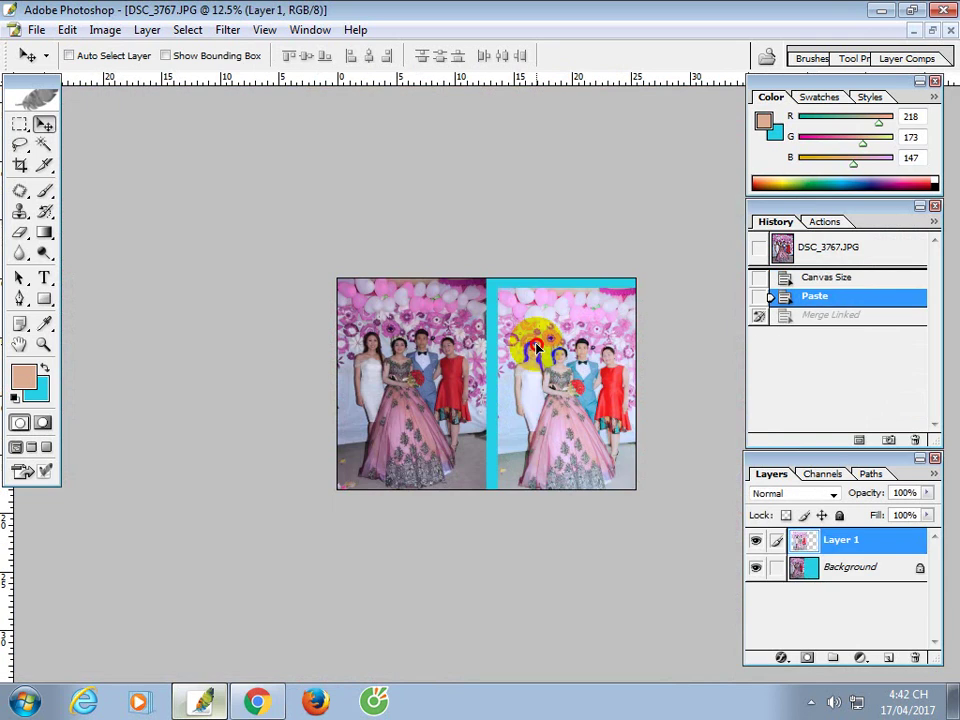
{"action": "key", "text": "ctrl+e"}
{"action": "key", "text": "ctrl+0"}
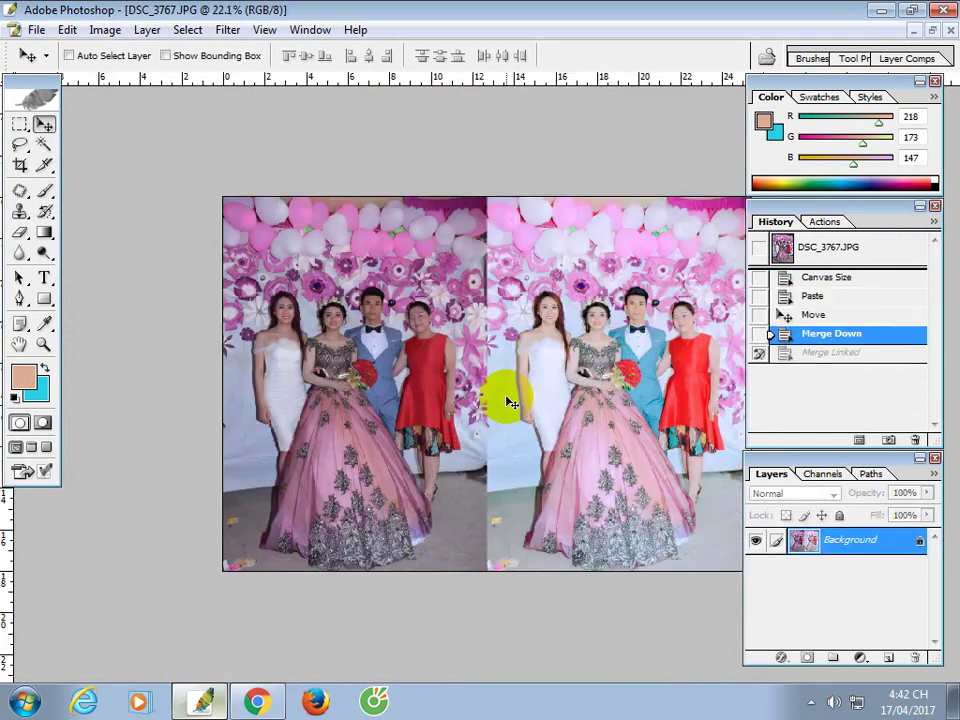
Save the DSC_3767.JPG comparison as a JPEG at maximum quality 12 and close the document
{"action": "key", "text": "ctrl+s"}
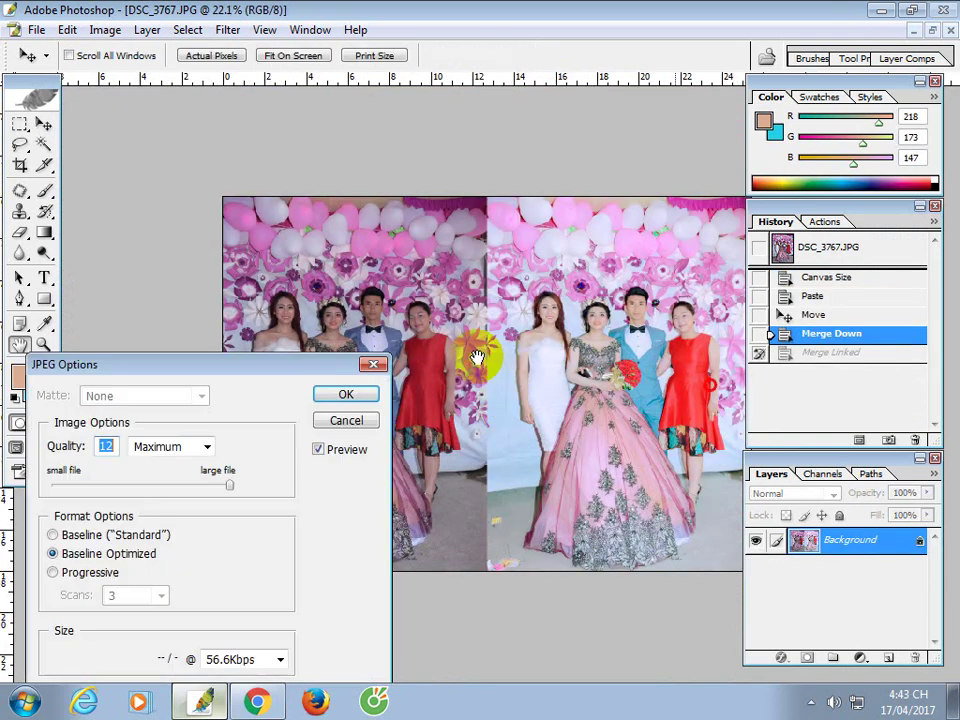
{"action": "key", "text": "Return"}
{"action": "left_click", "coordinate": [945, 30]}
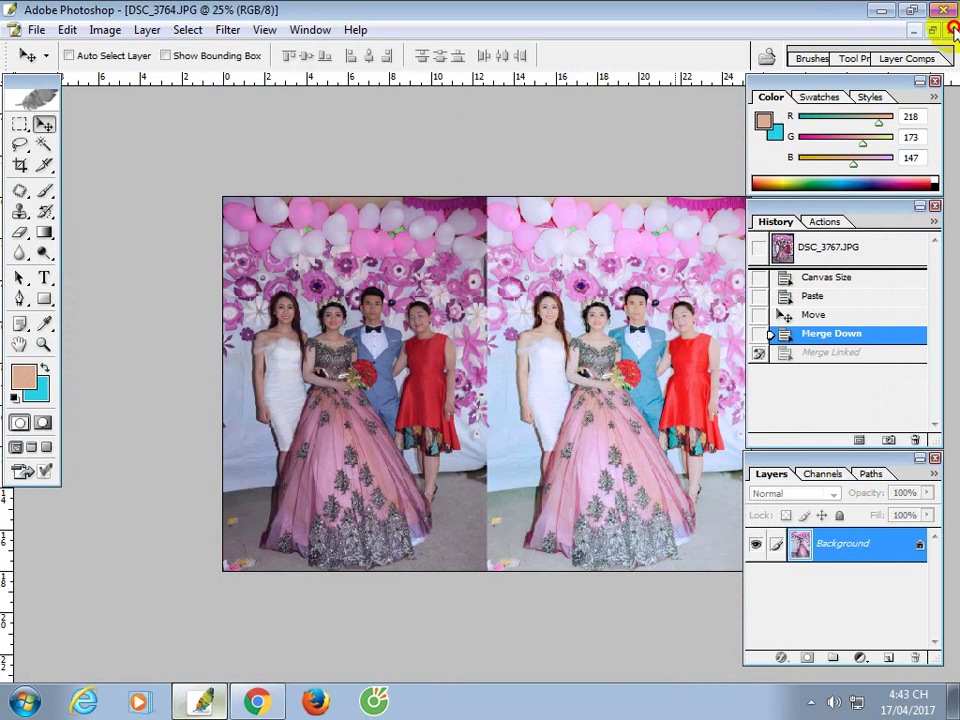
Duplicate the background of DSC_3764.JPG to a new layer and use Apply Image on it with Screen blending at 70% opacity
{"action": "key", "text": "ctrl+0"}
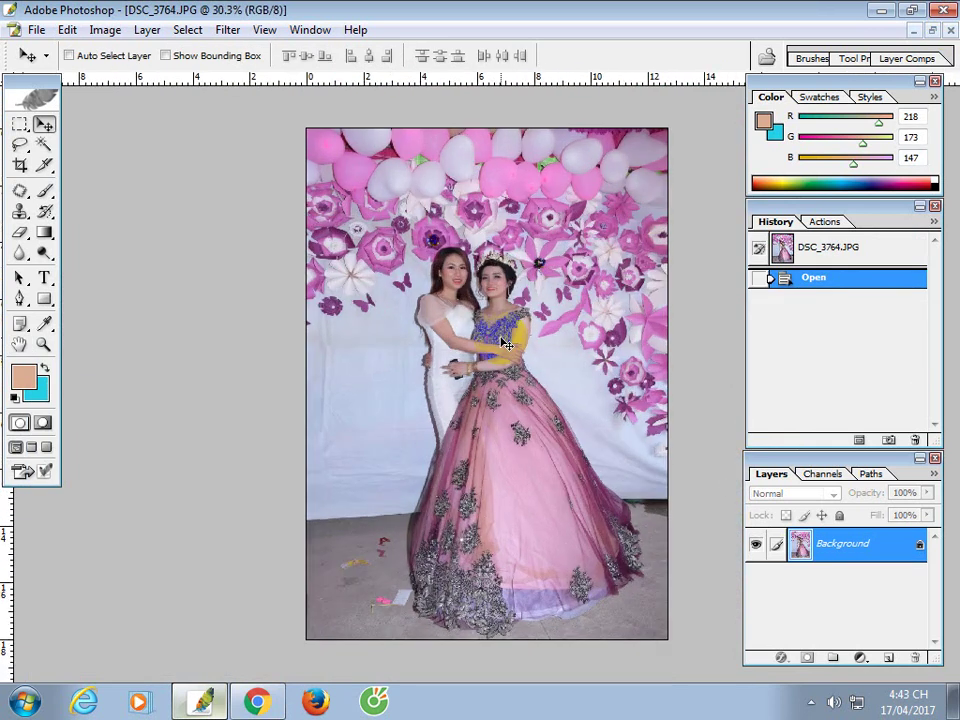
{"action": "key", "text": "ctrl+j"}
{"action": "left_click", "coordinate": [105, 29]}
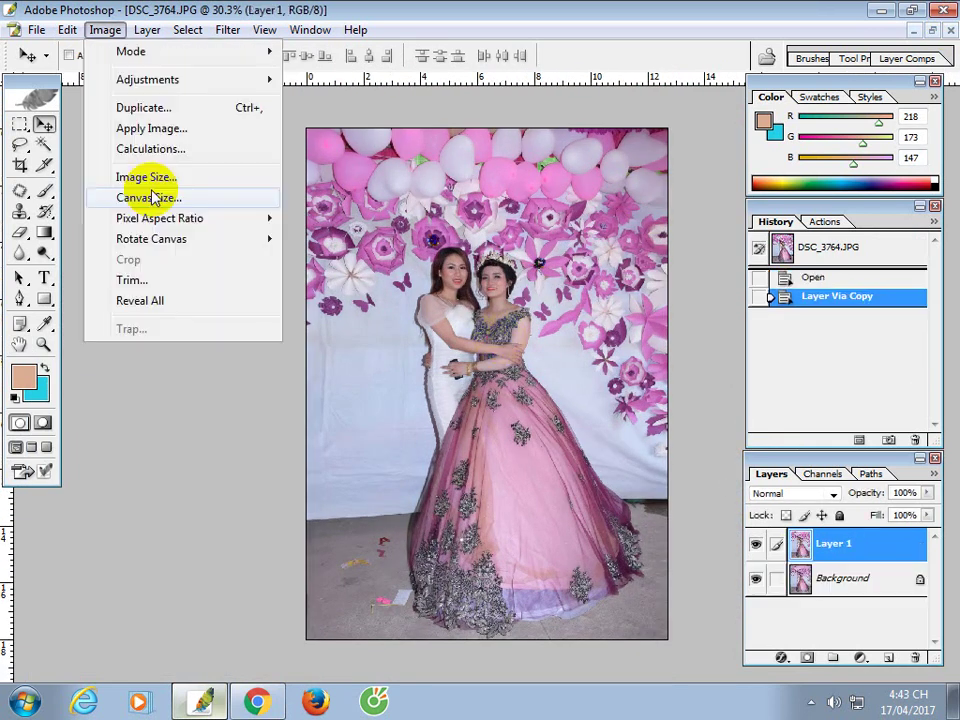
{"action": "left_click", "coordinate": [145, 129]}
{"action": "type", "text": "7"}
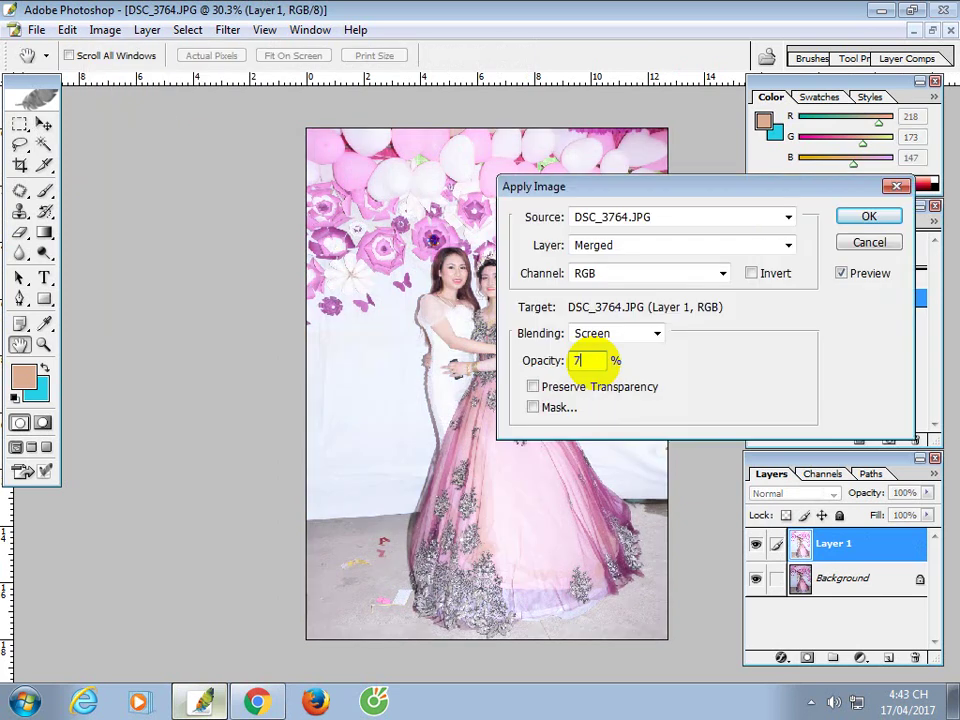
{"action": "type", "text": "0"}
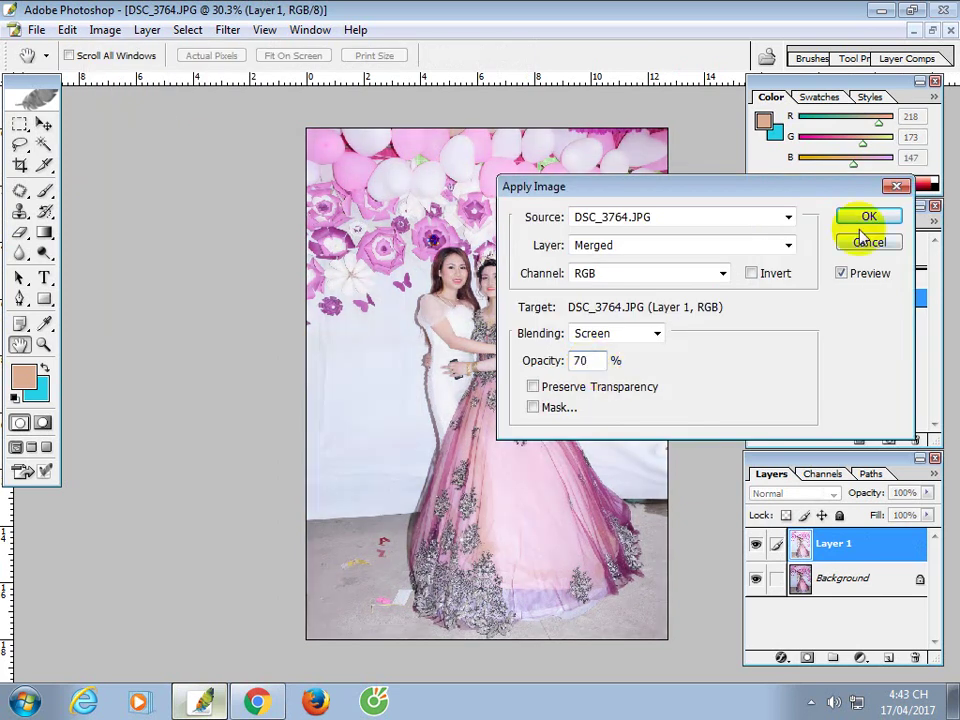
{"action": "left_click", "coordinate": [864, 216]}
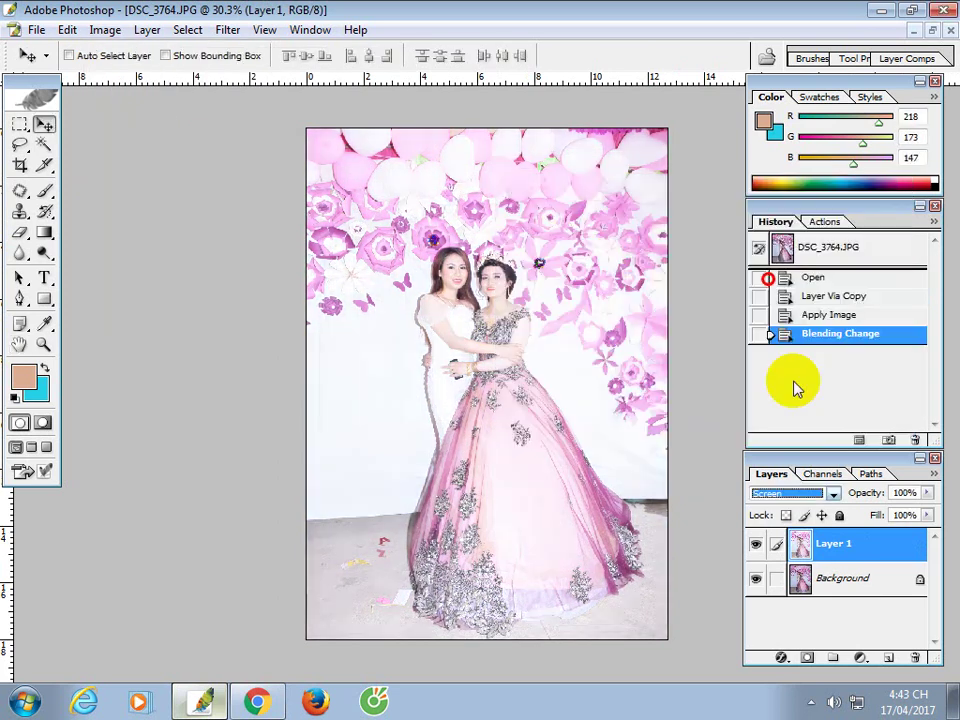
Set Layer 1 to Screen blending at about 50% opacity and merge it into the background
{"action": "left_click_drag", "start_coordinate": [908, 491], "coordinate": [838, 499]}
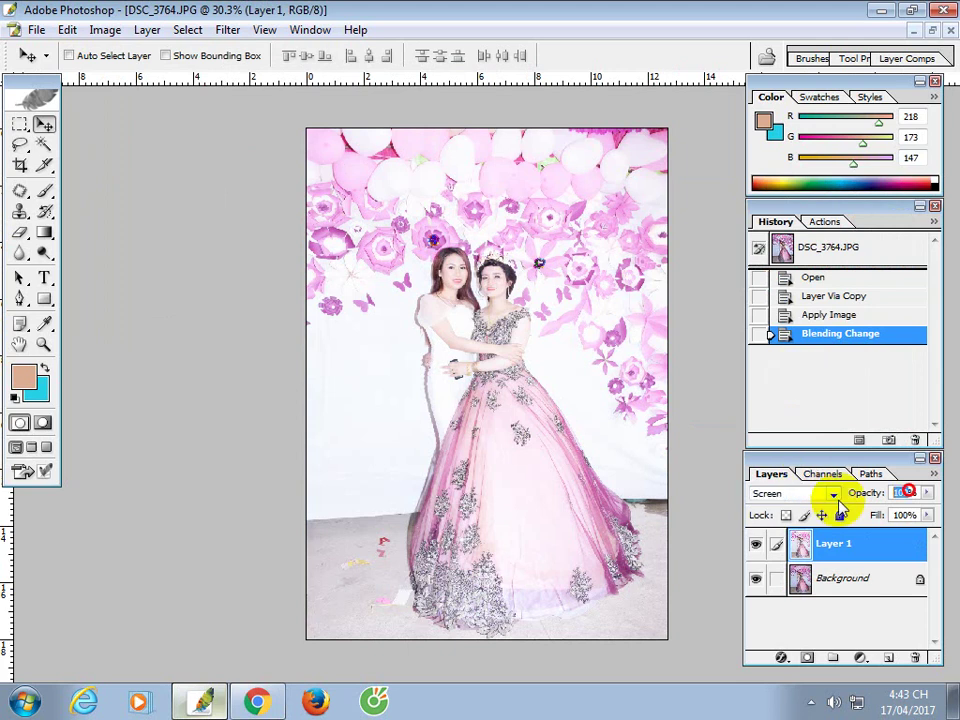
{"action": "type", "text": "50"}
{"action": "key", "text": "Return"}
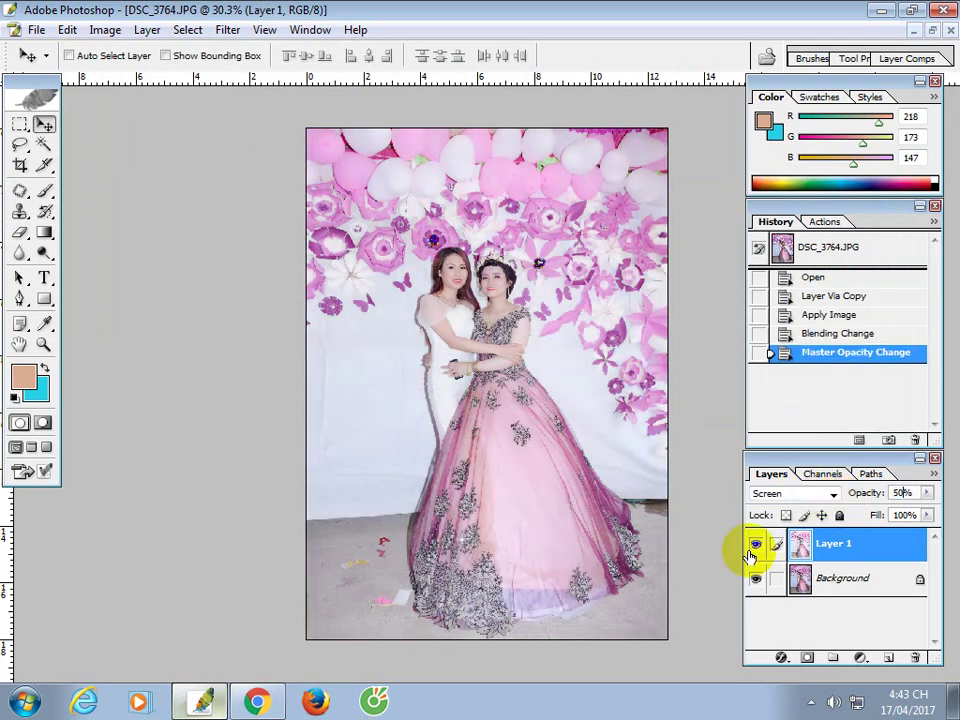
{"action": "type", "text": "4"}
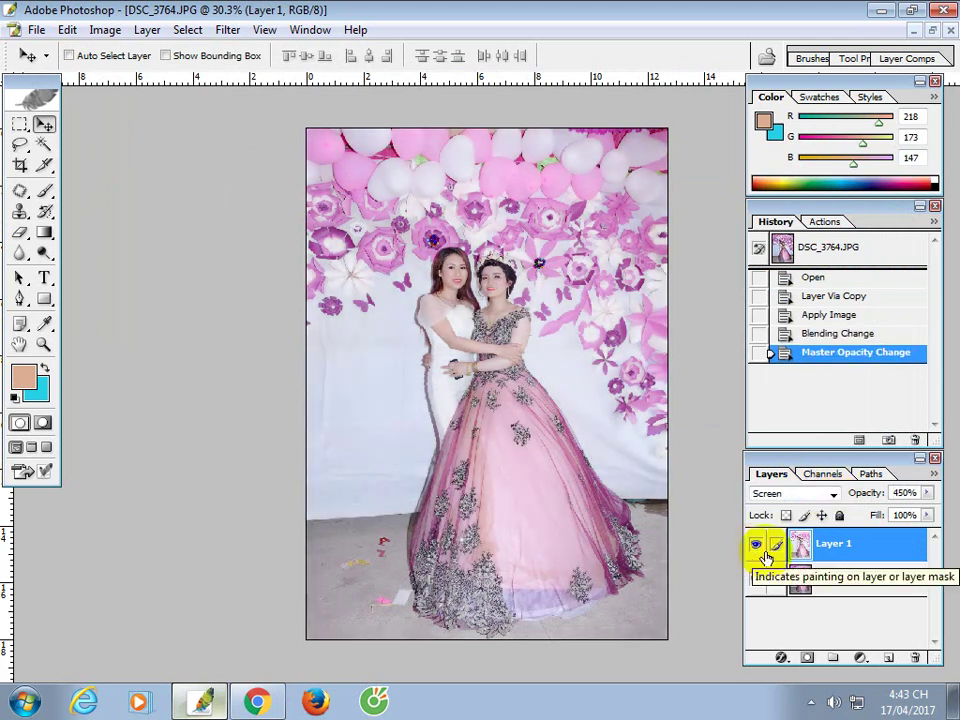
{"action": "key", "text": "ctrl+e"}
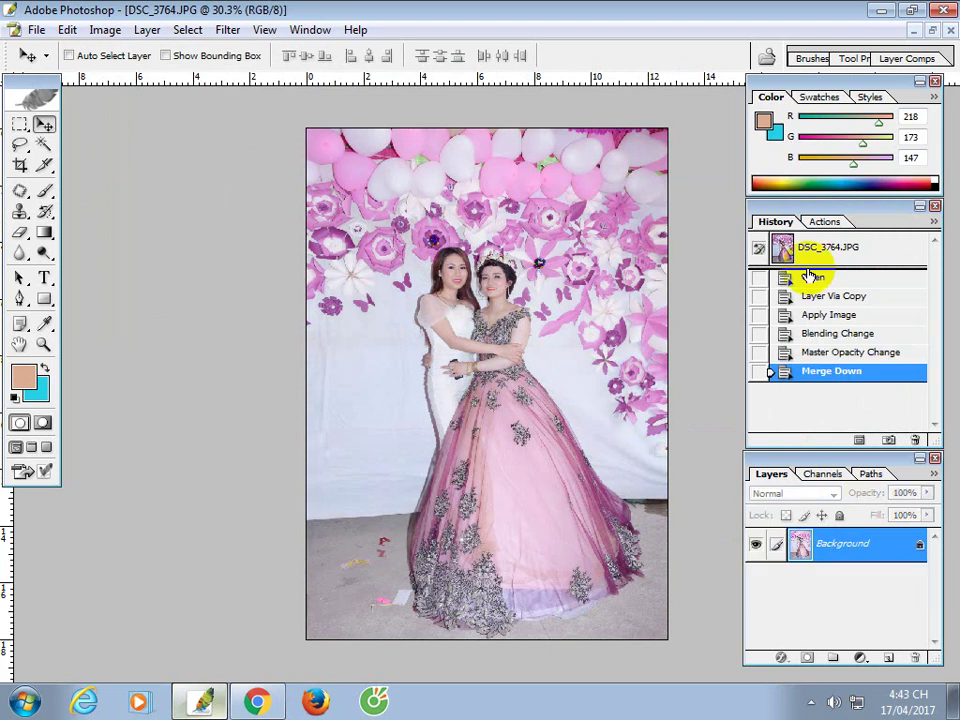
Run the "CMA Lab No Blacks copy" action on DSC_3764.JPG and inspect the two faces up close
{"action": "left_click", "coordinate": [824, 221]}
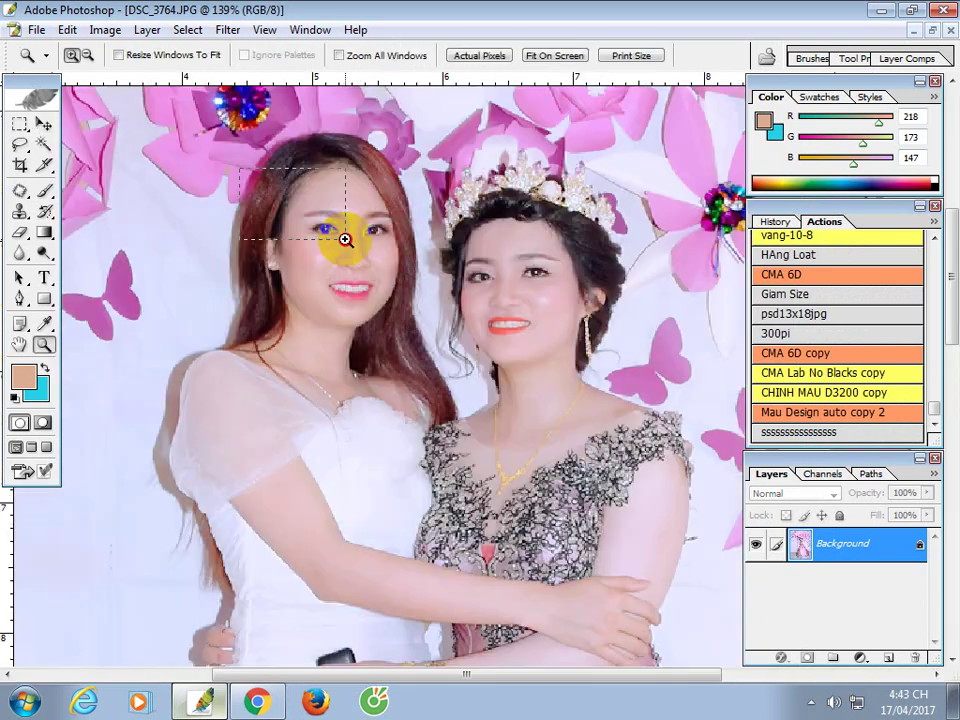
{"action": "left_click_drag", "start_coordinate": [345, 240], "coordinate": [623, 478]}
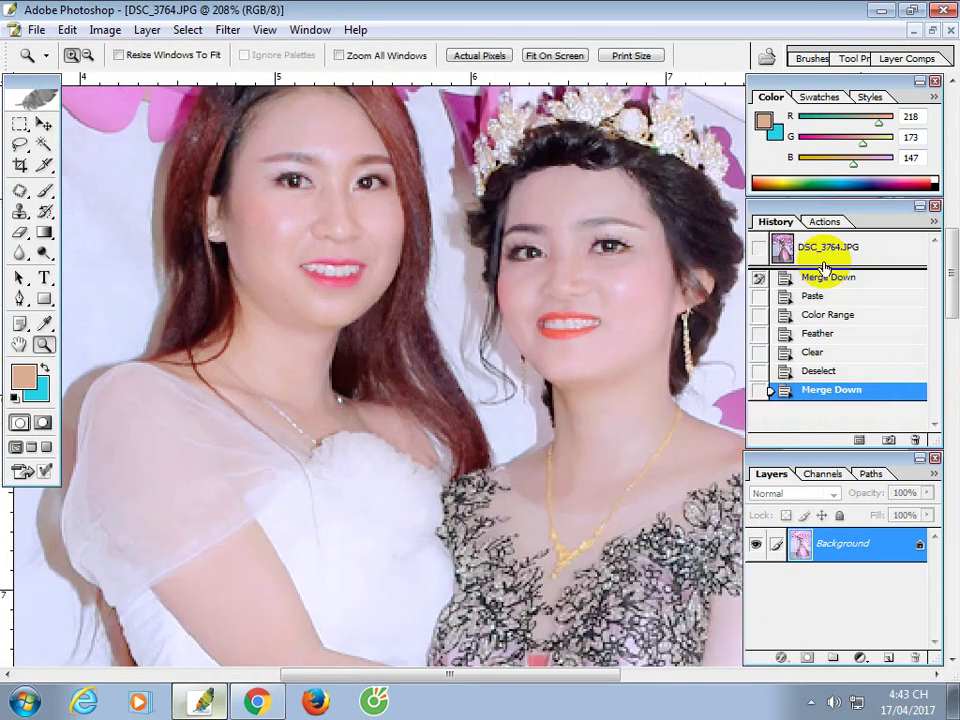
{"action": "right_click", "coordinate": [611, 270]}
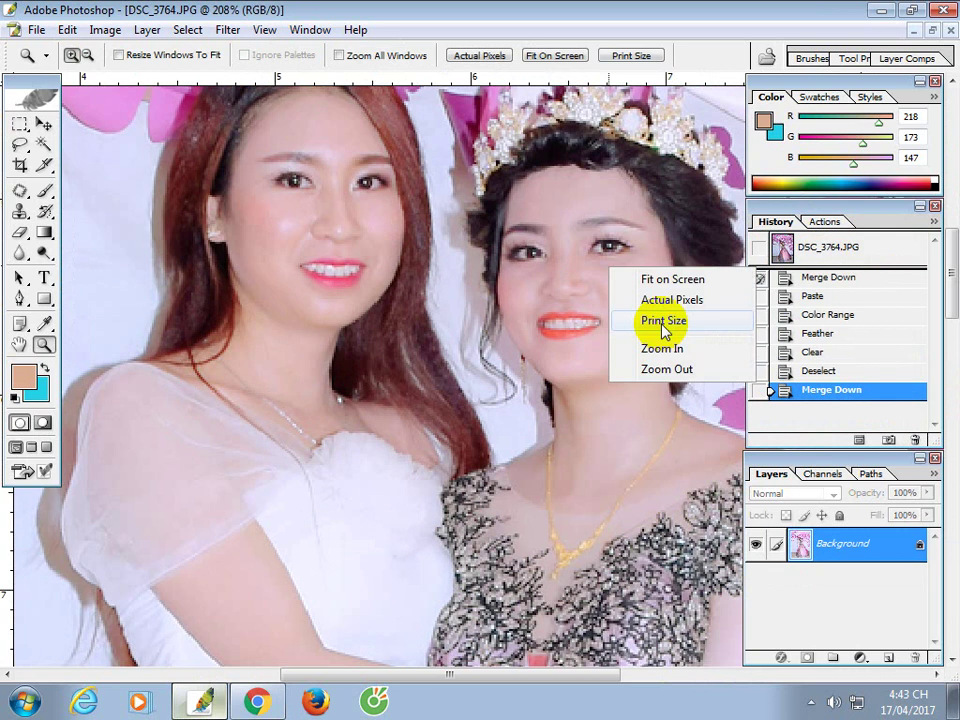
{"action": "left_click", "coordinate": [663, 321]}
Copy the whole corrected DSC_3764.JPG image, return to its original snapshot and widen the canvas to 25.4 cm, anchored middle-left
{"action": "key", "text": "ctrl+a"}
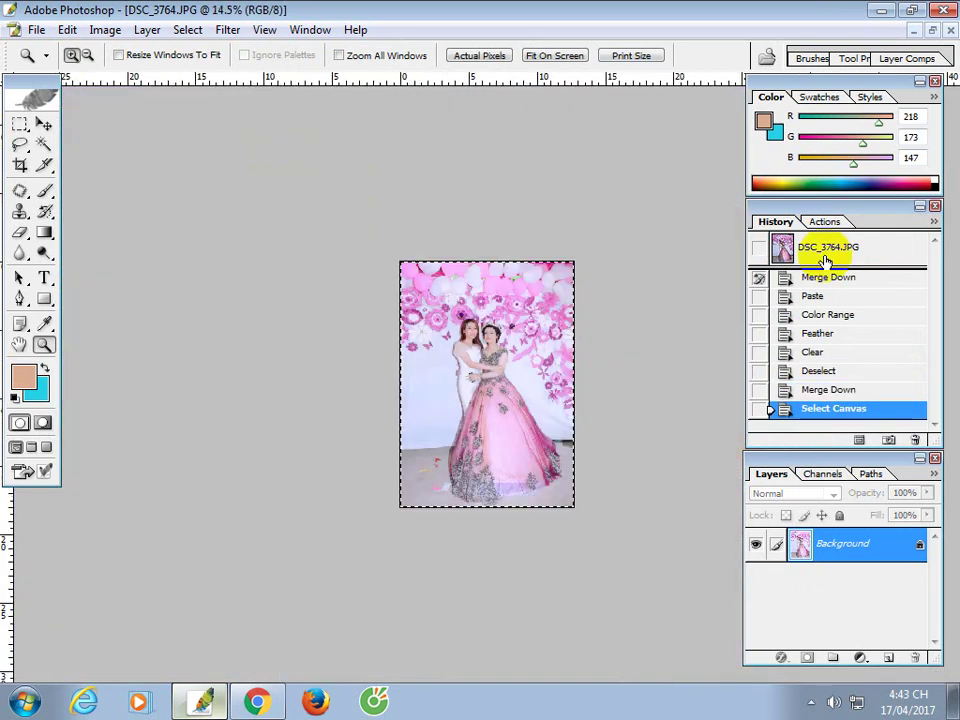
{"action": "left_click", "coordinate": [826, 250]}
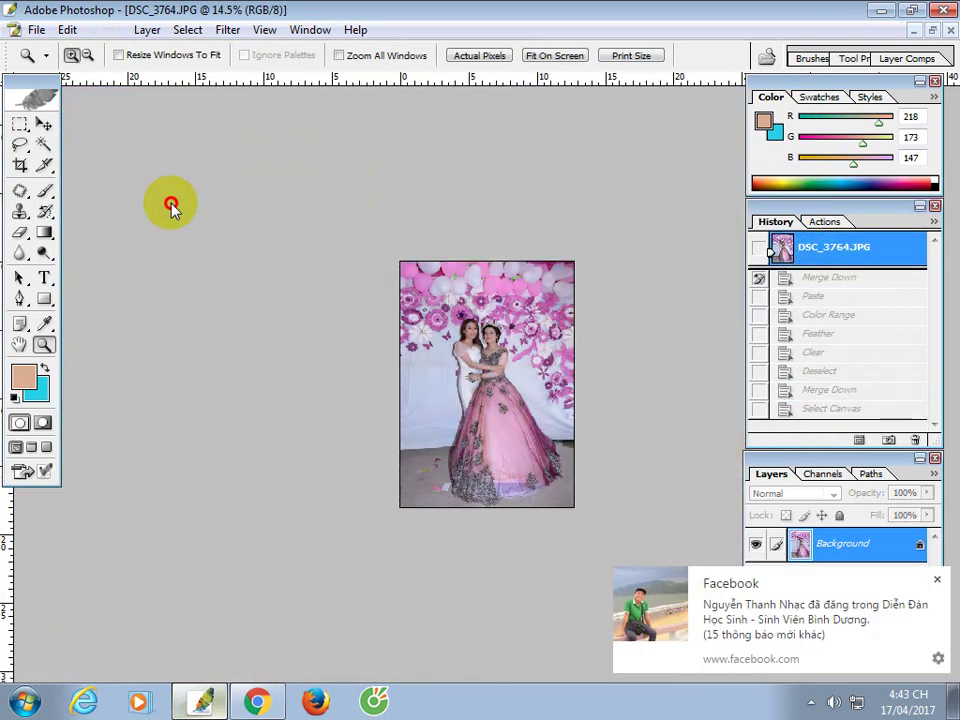
{"action": "key", "text": "ctrl+alt+c"}
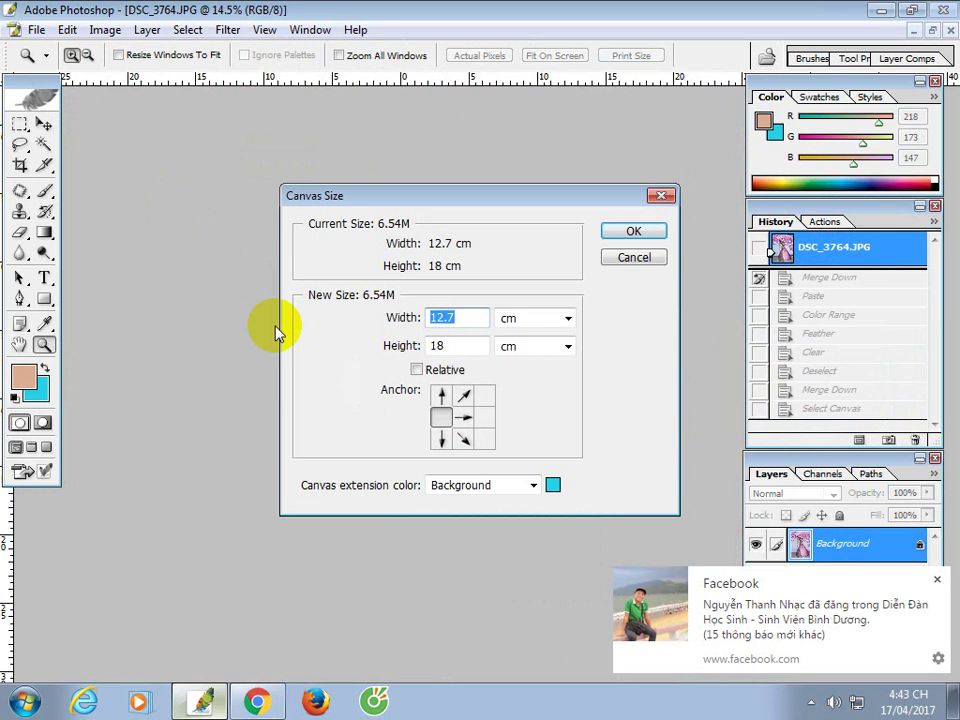
{"action": "type", "text": "25.4"}
{"action": "key", "text": "Return"}
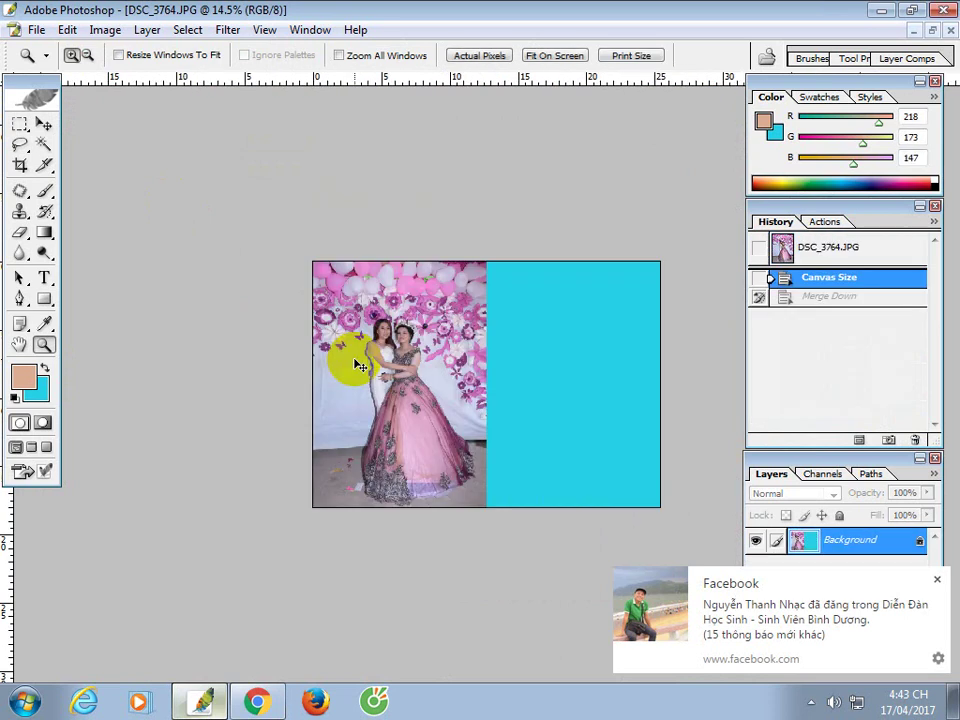
Paste the corrected photo over the empty right half of the canvas and merge it into the background
{"action": "key", "text": "ctrl+v"}
{"action": "key", "text": "v"}
{"action": "left_click_drag", "start_coordinate": [360, 358], "coordinate": [547, 347]}
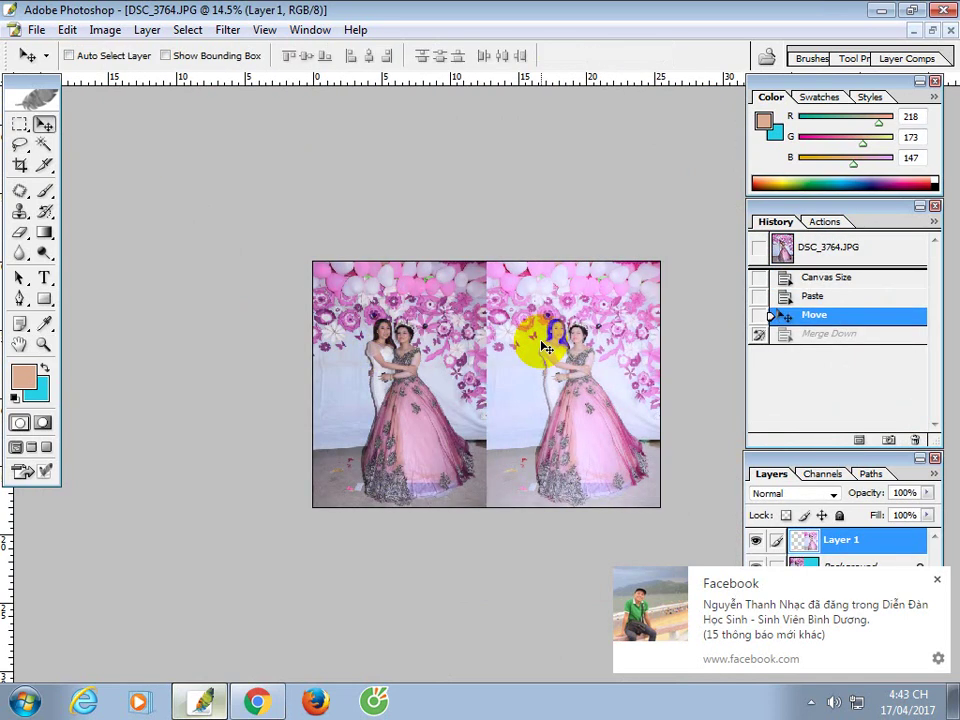
{"action": "key", "text": "ctrl+e"}
Save the DSC_3764.JPG comparison to the Desktop as a JPEG and close the document
{"action": "key", "text": "ctrl+shift+s"}
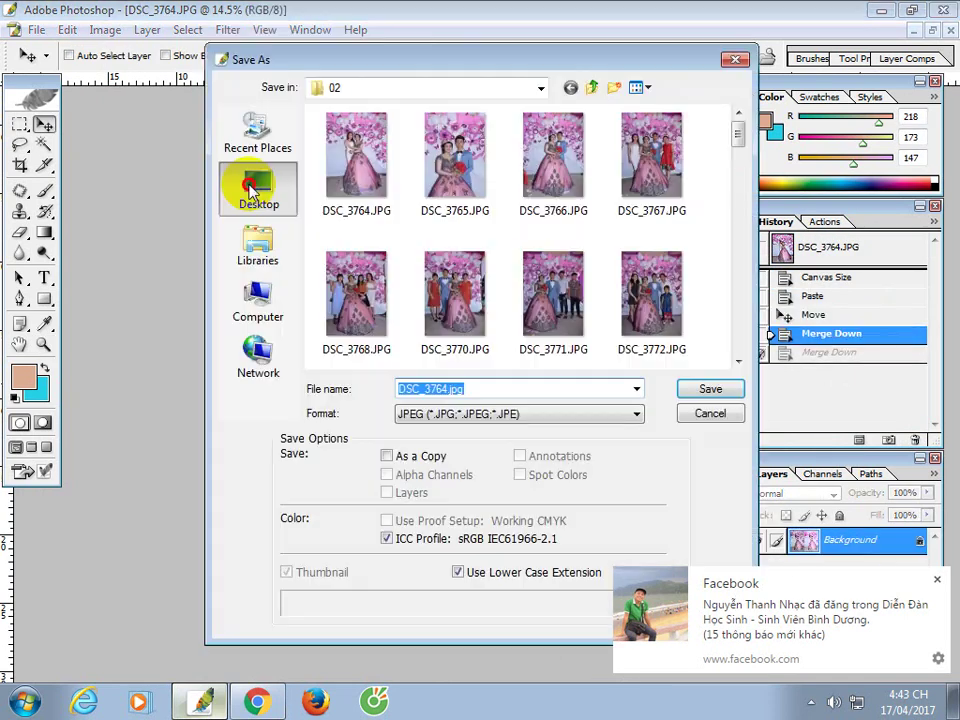
{"action": "key", "text": "Return"}
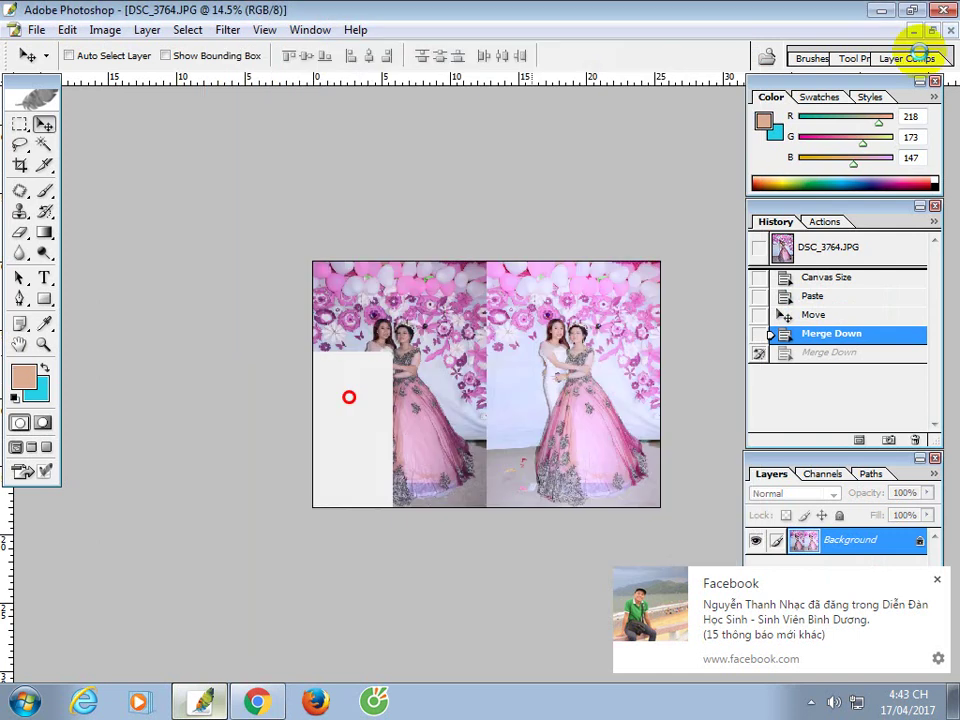
{"action": "left_click", "coordinate": [950, 31]}
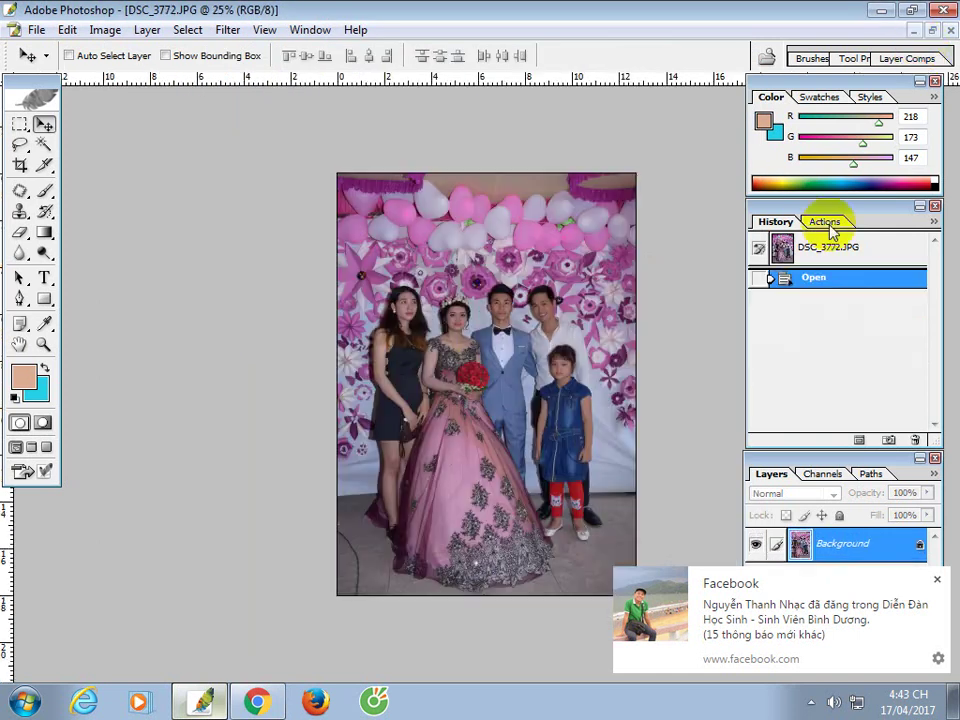
Create a new action named "ghi lai thao tac nay gio" in Set 1 and start recording
{"action": "left_click", "coordinate": [828, 223]}
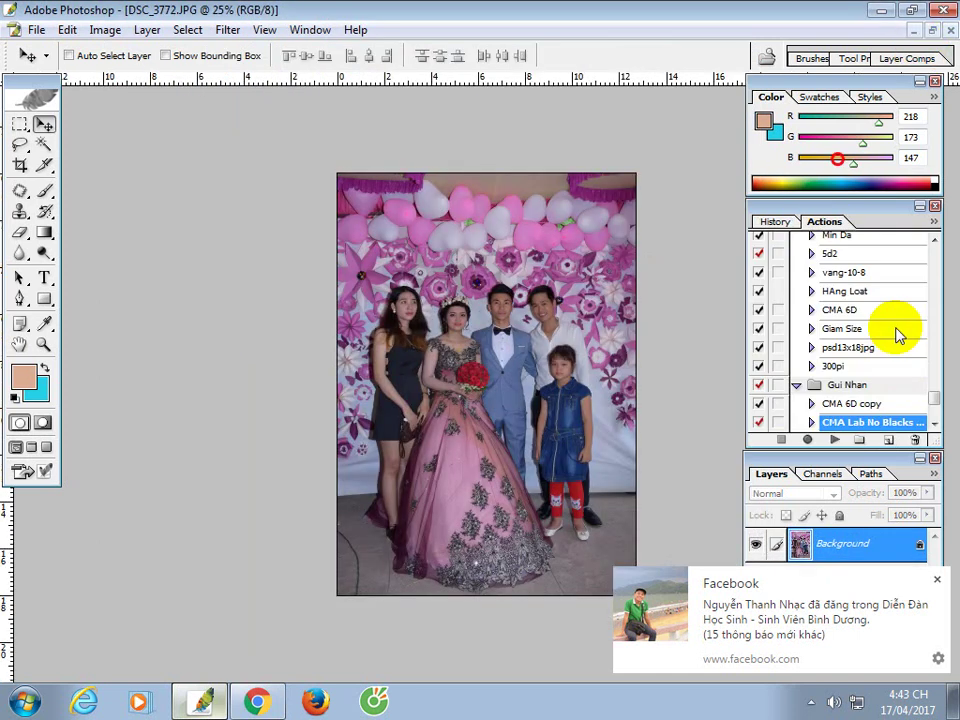
{"action": "scroll", "coordinate": [905, 370], "scroll_direction": "down", "scroll_amount": 3}
{"action": "left_click", "coordinate": [797, 272]}
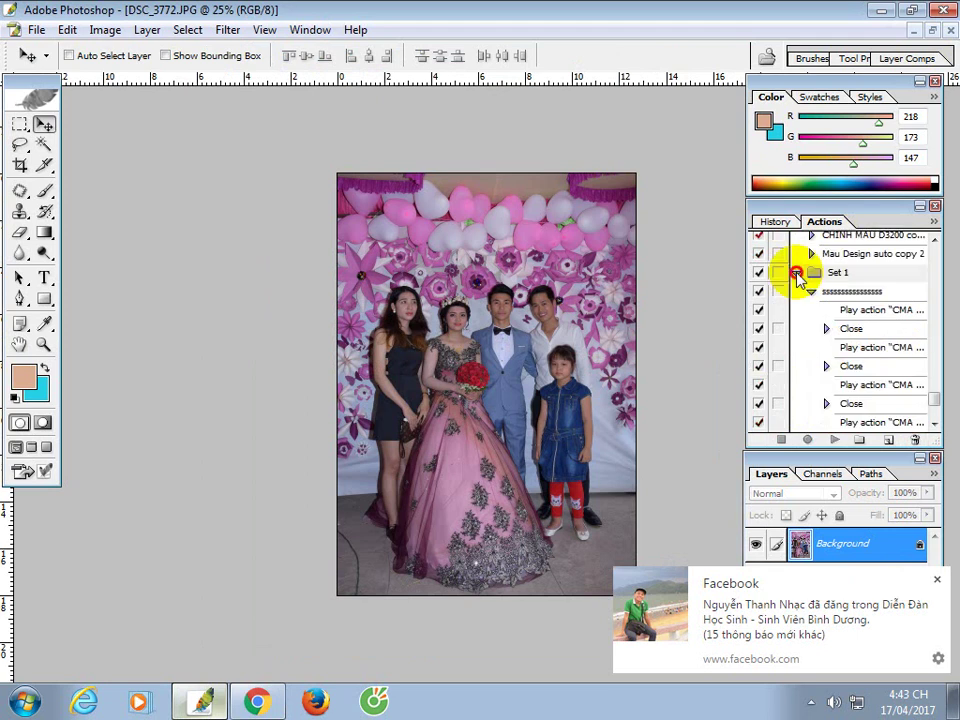
{"action": "left_click", "coordinate": [797, 272]}
{"action": "left_click", "coordinate": [835, 422]}
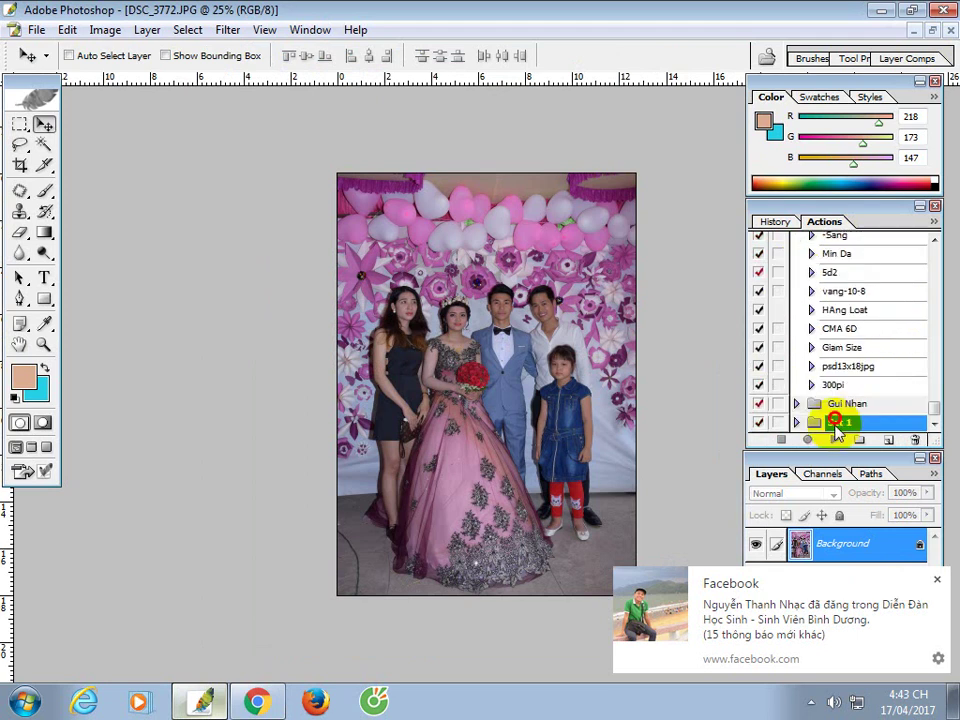
{"action": "left_click", "coordinate": [888, 440]}
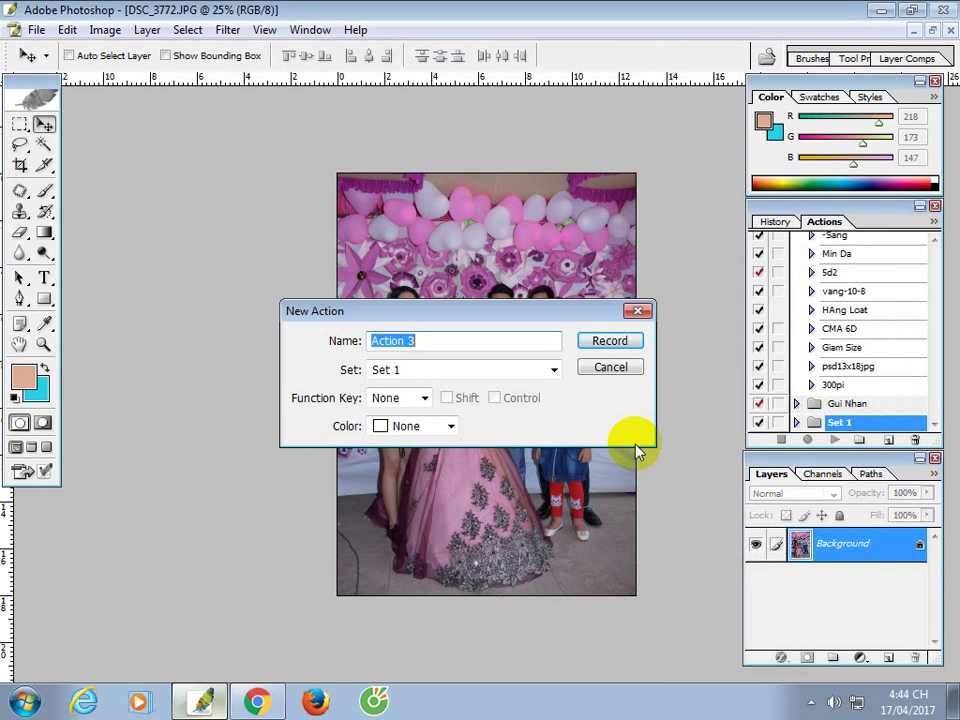
{"action": "type", "text": "ghi lai"}
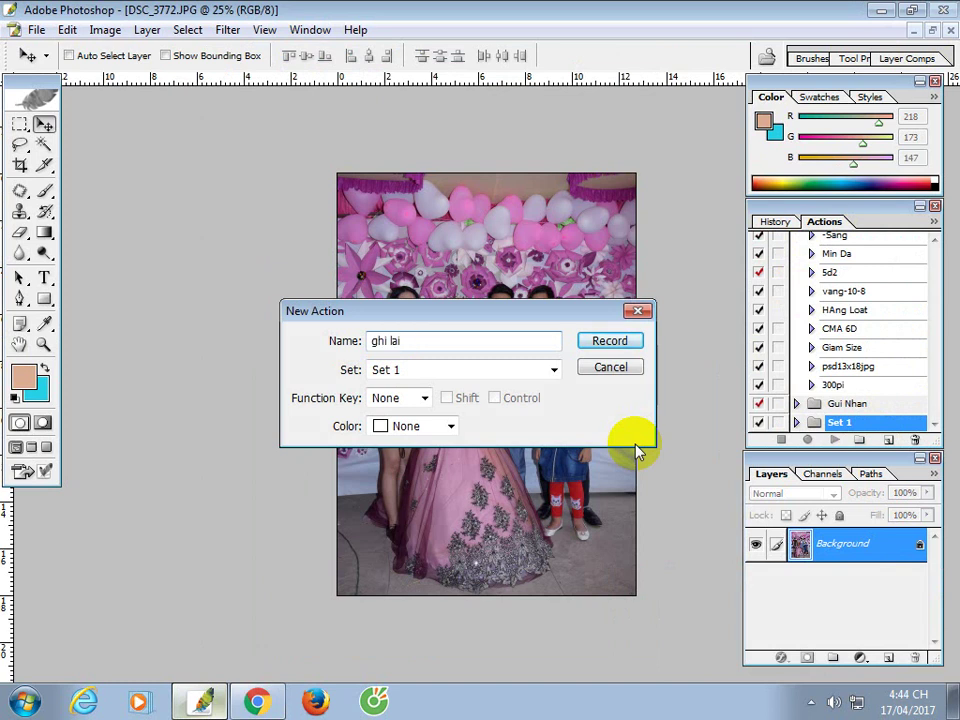
{"action": "type", "text": " thao tac nay gio"}
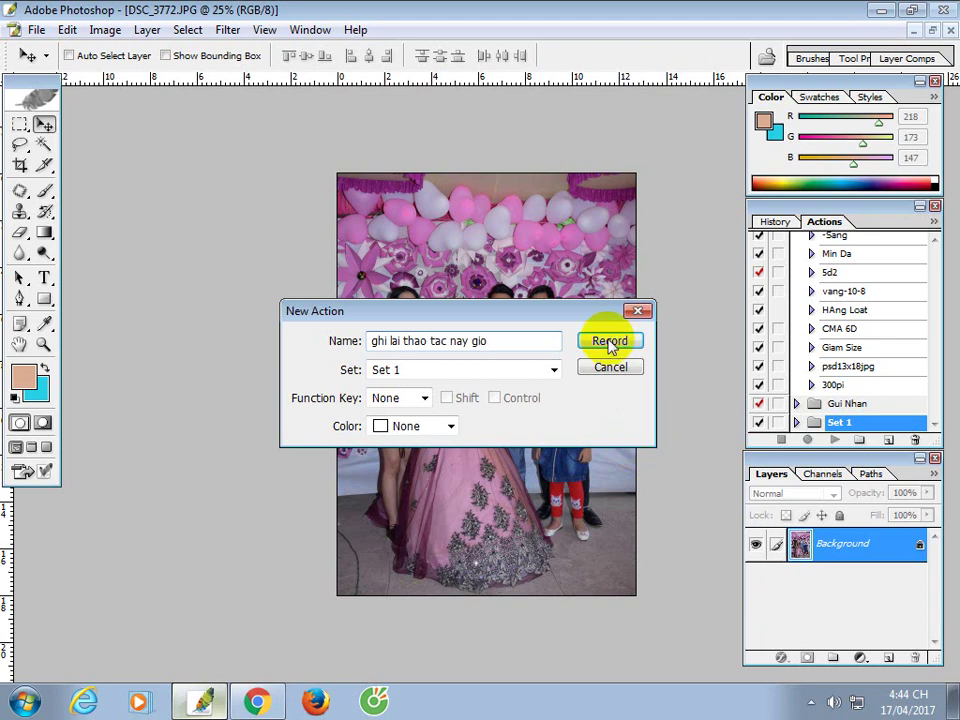
{"action": "left_click", "coordinate": [610, 341]}
Duplicate the background of DSC_3772.JPG, then run Match Color and Apply Image with Screen blending on the new layer
{"action": "key", "text": "ctrl+j"}
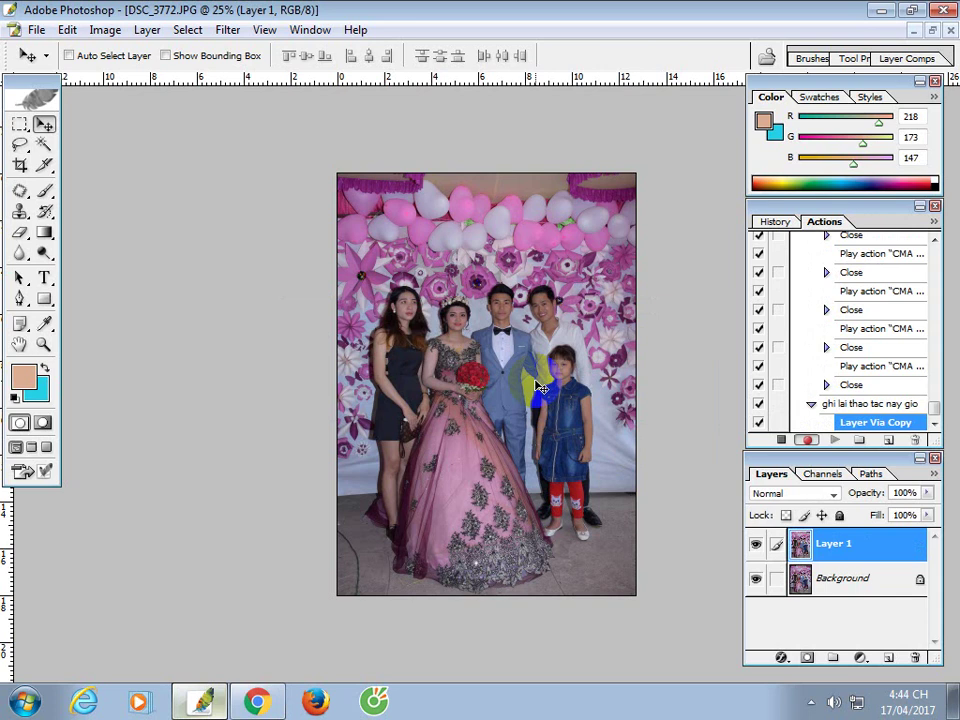
{"action": "left_click", "coordinate": [105, 29]}
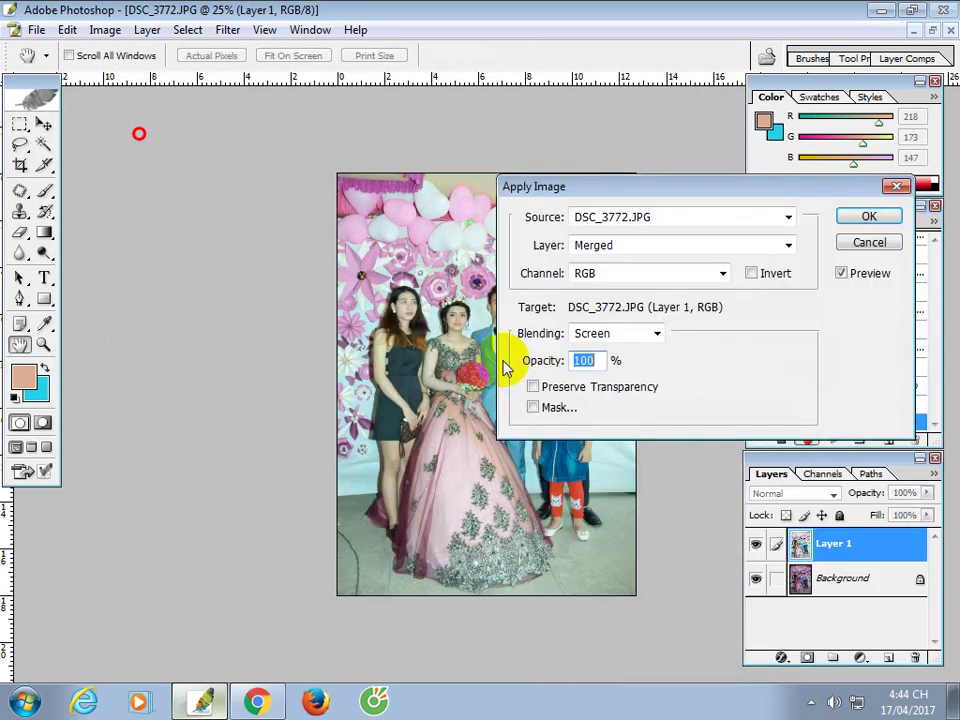
{"action": "key", "text": "Return"}
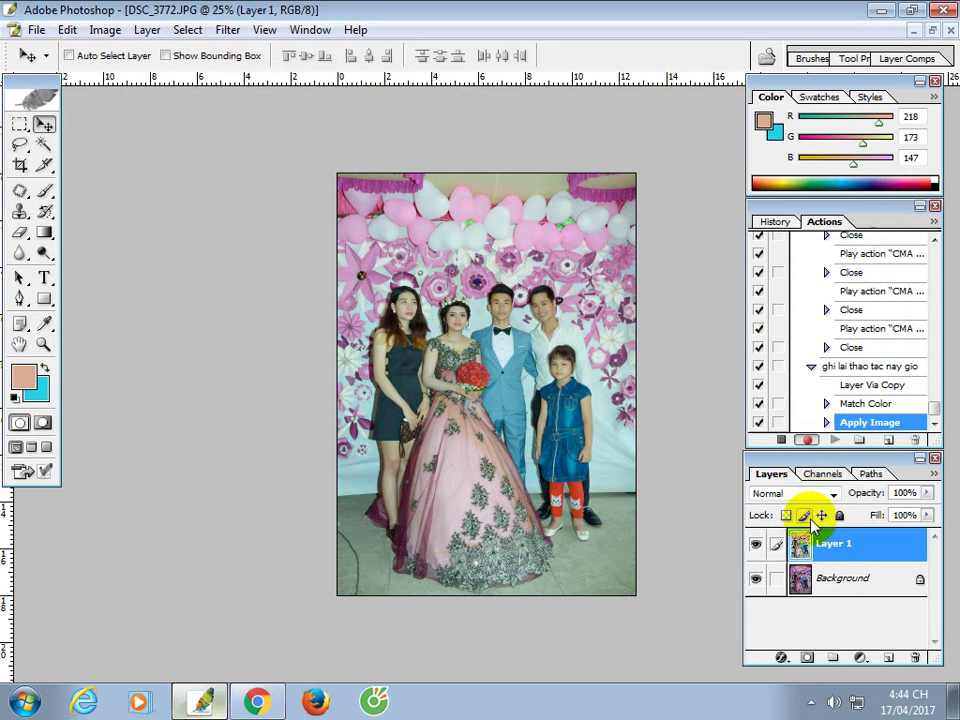
Set Layer 1 to Screen blending at 60% opacity and flatten the image
{"action": "left_click", "coordinate": [807, 495]}
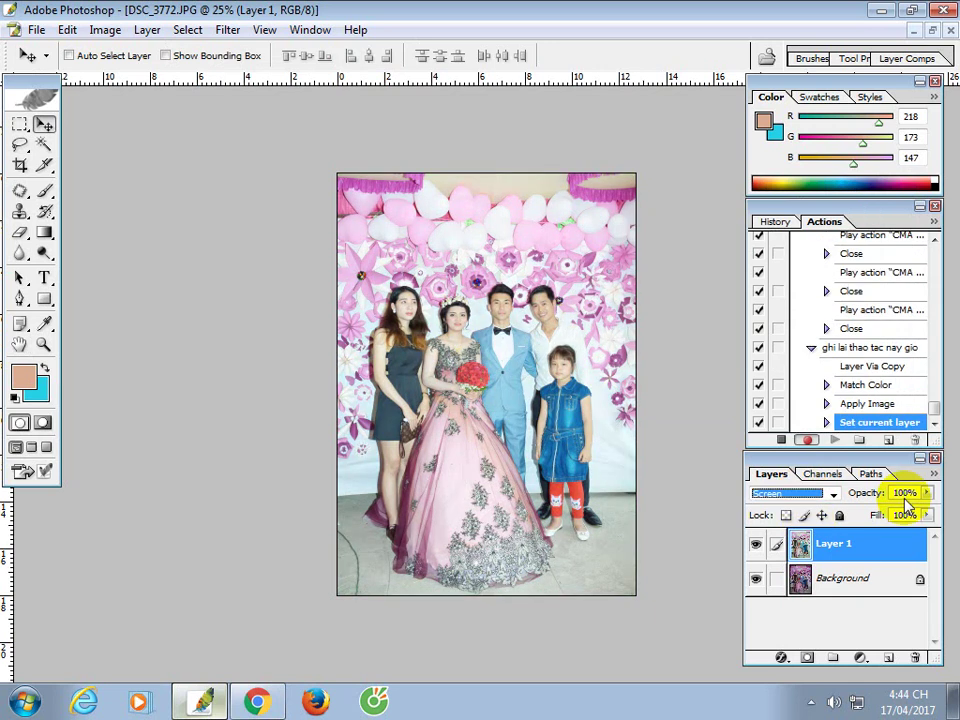
{"action": "key", "text": "6"}
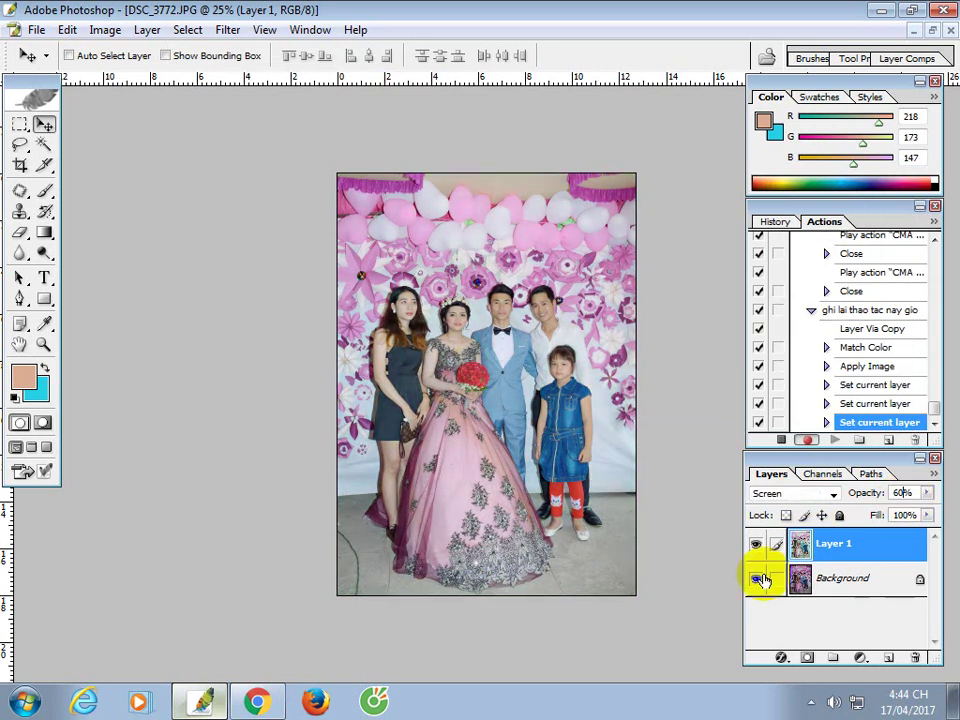
{"action": "left_click", "coordinate": [147, 29]}
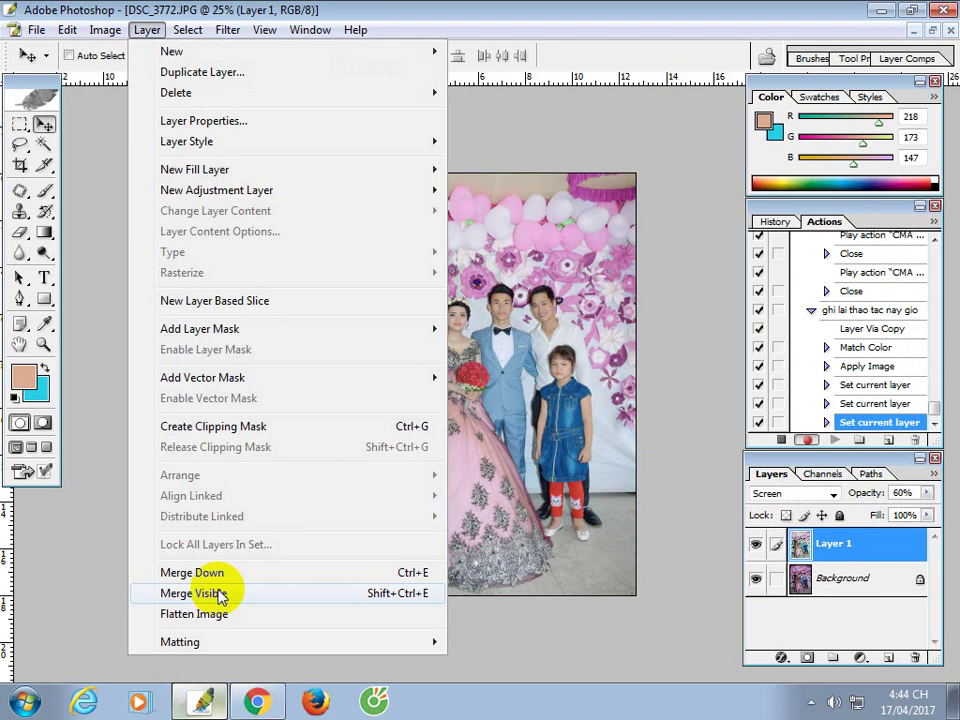
{"action": "left_click", "coordinate": [220, 594]}
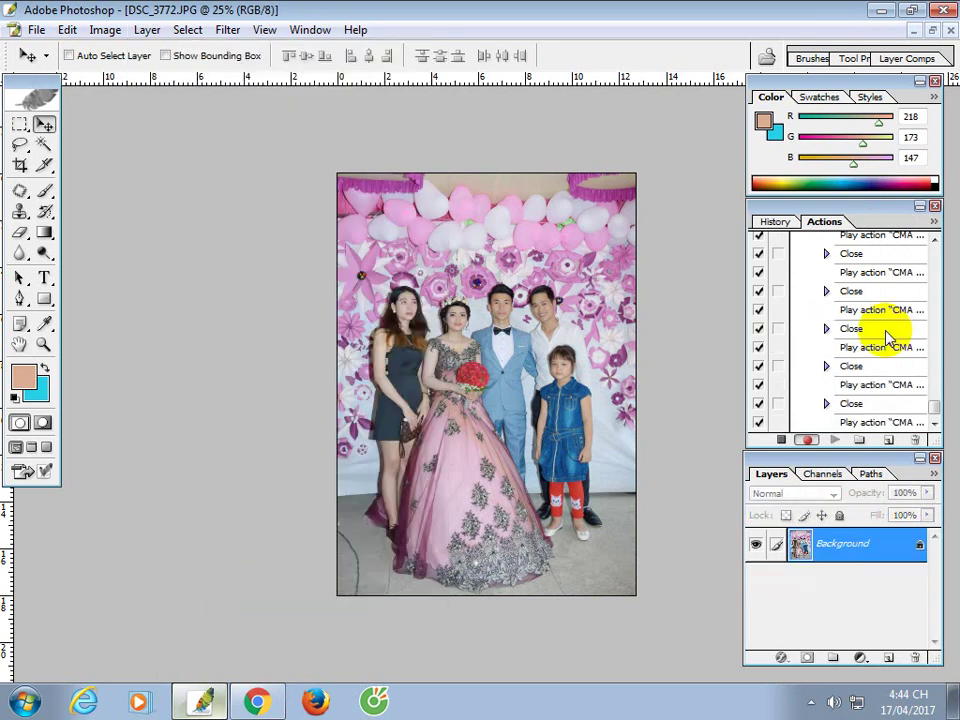
Play the "CMA Lab No Blacks copy" action from the Gui Nhan set into the recording and show the actions as buttons
{"action": "scroll", "coordinate": [886, 338], "scroll_direction": "down", "scroll_amount": 1}
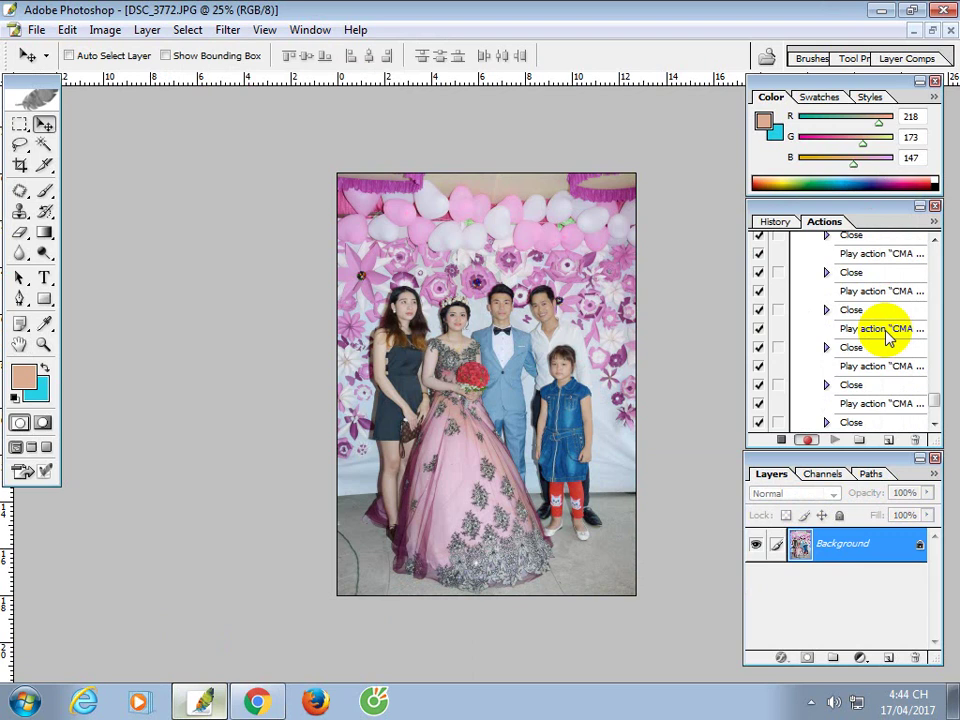
{"action": "scroll", "coordinate": [889, 320], "scroll_direction": "down", "scroll_amount": 3}
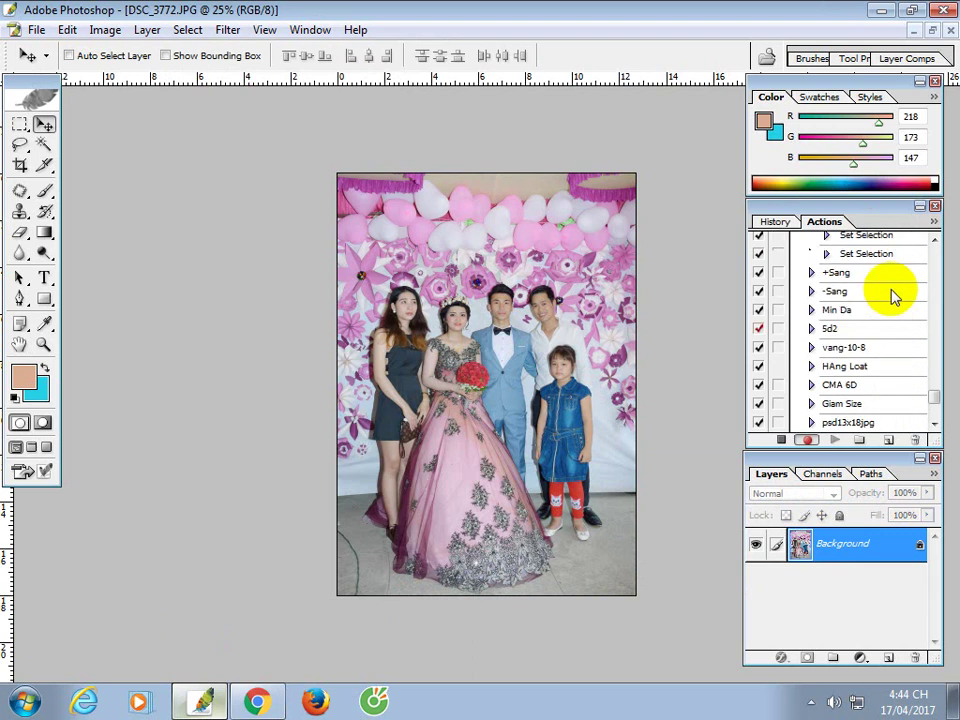
{"action": "scroll", "coordinate": [893, 297], "scroll_direction": "up", "scroll_amount": 5}
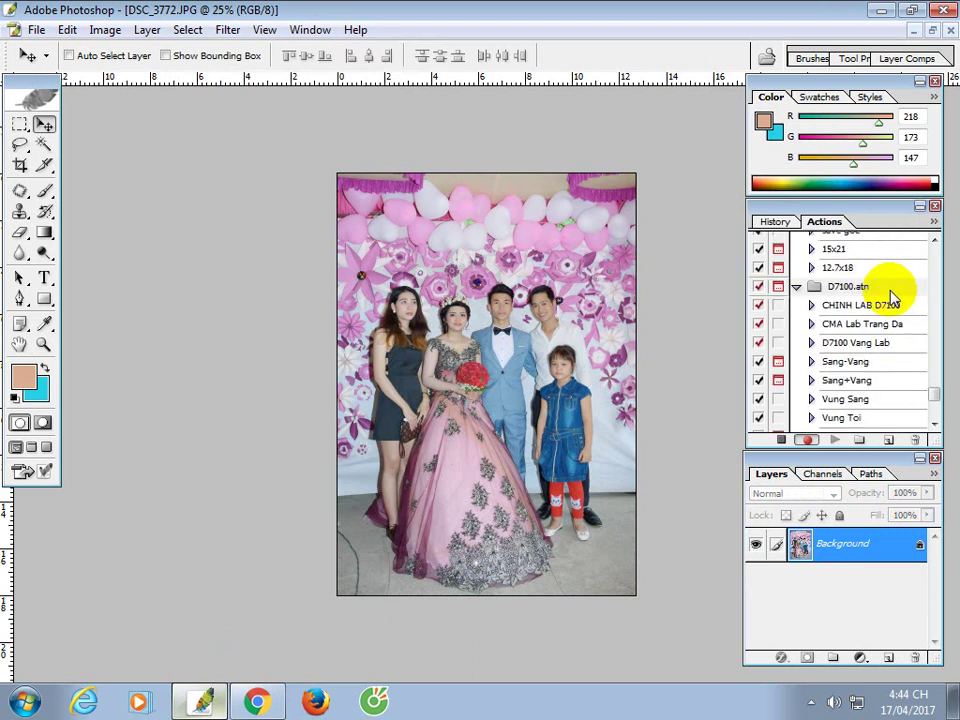
{"action": "scroll", "coordinate": [893, 297], "scroll_direction": "up", "scroll_amount": 1}
{"action": "scroll", "coordinate": [882, 313], "scroll_direction": "down", "scroll_amount": 2}
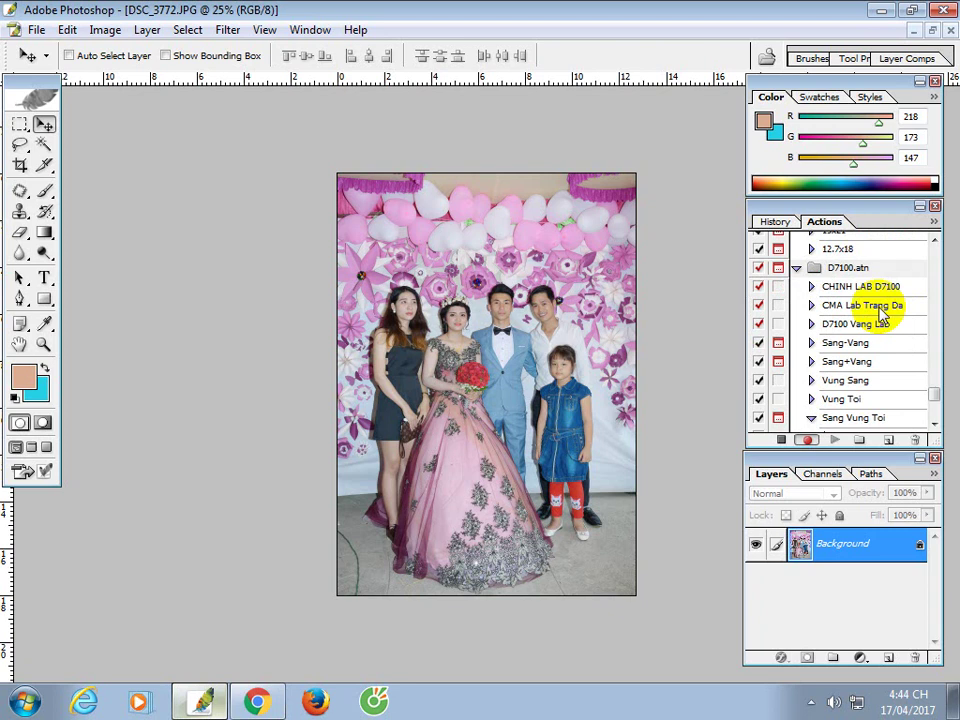
{"action": "scroll", "coordinate": [880, 313], "scroll_direction": "down", "scroll_amount": 3}
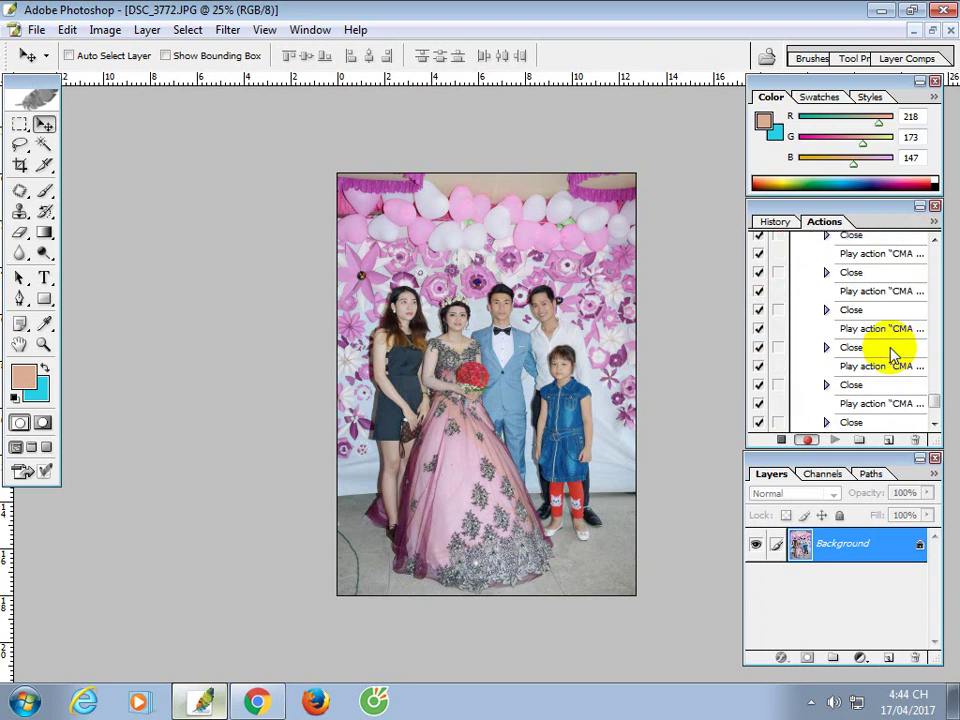
{"action": "scroll", "coordinate": [893, 355], "scroll_direction": "up", "scroll_amount": 4}
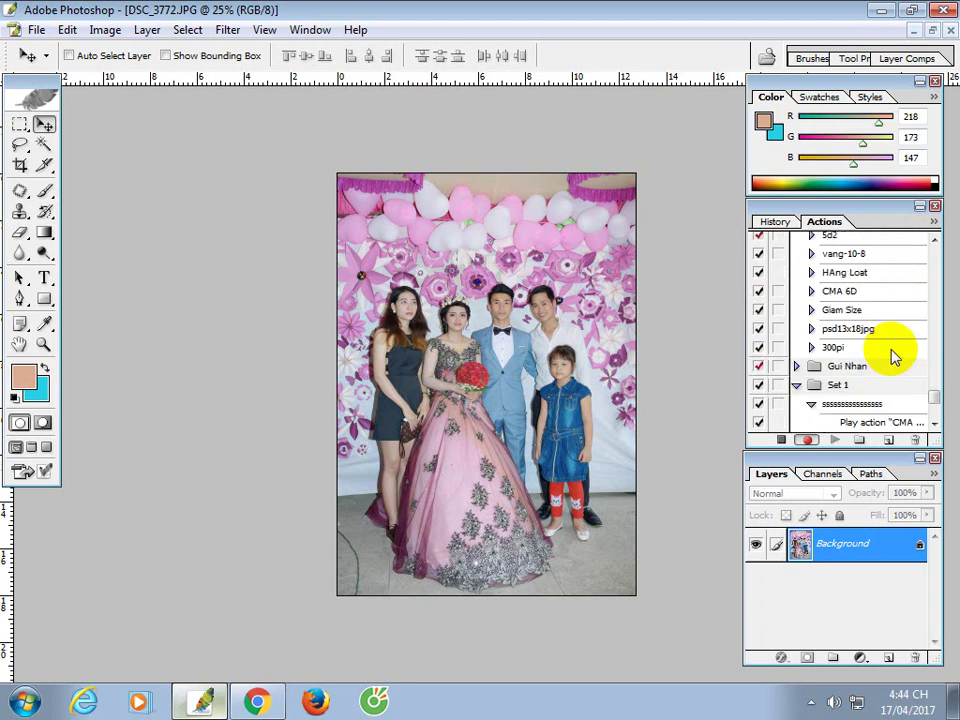
{"action": "left_click", "coordinate": [796, 366]}
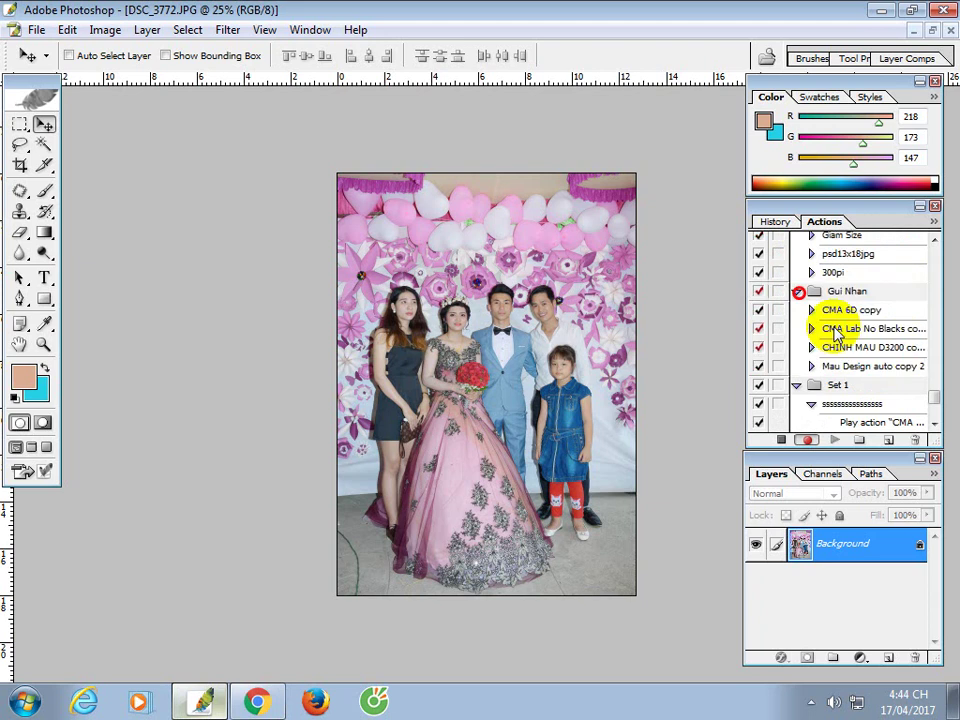
{"action": "left_click", "coordinate": [840, 330]}
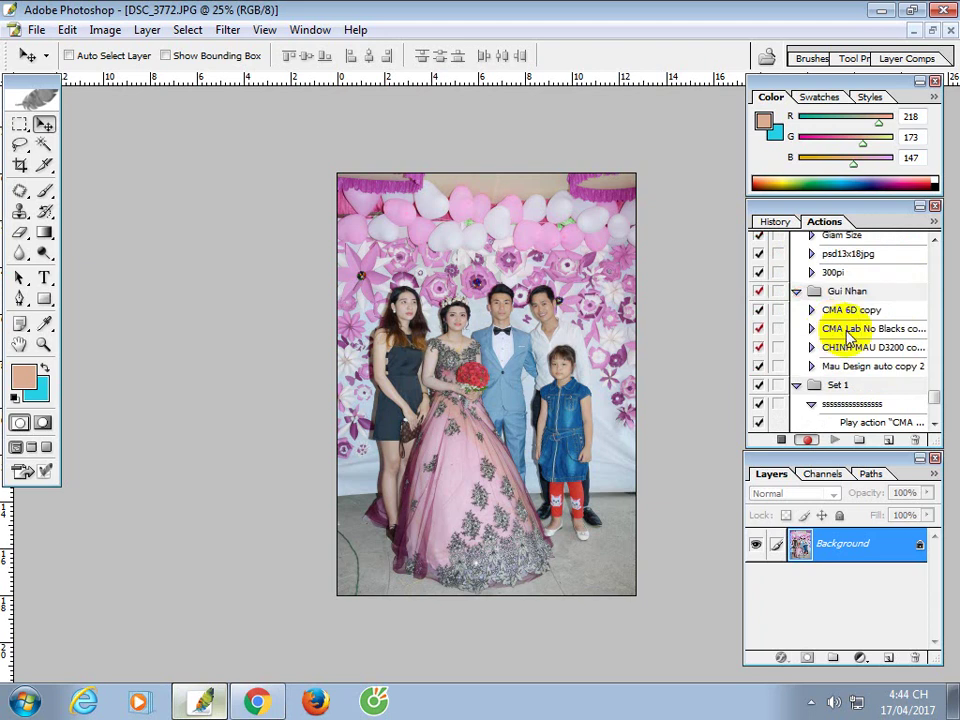
{"action": "left_click", "coordinate": [834, 446]}
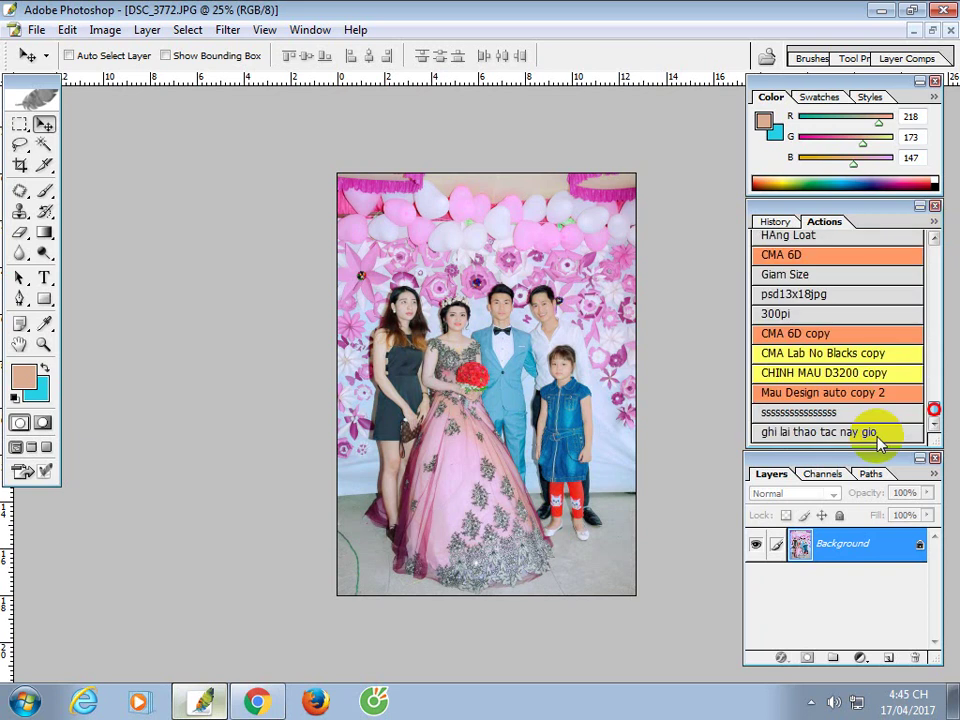
{"action": "left_click", "coordinate": [877, 434]}
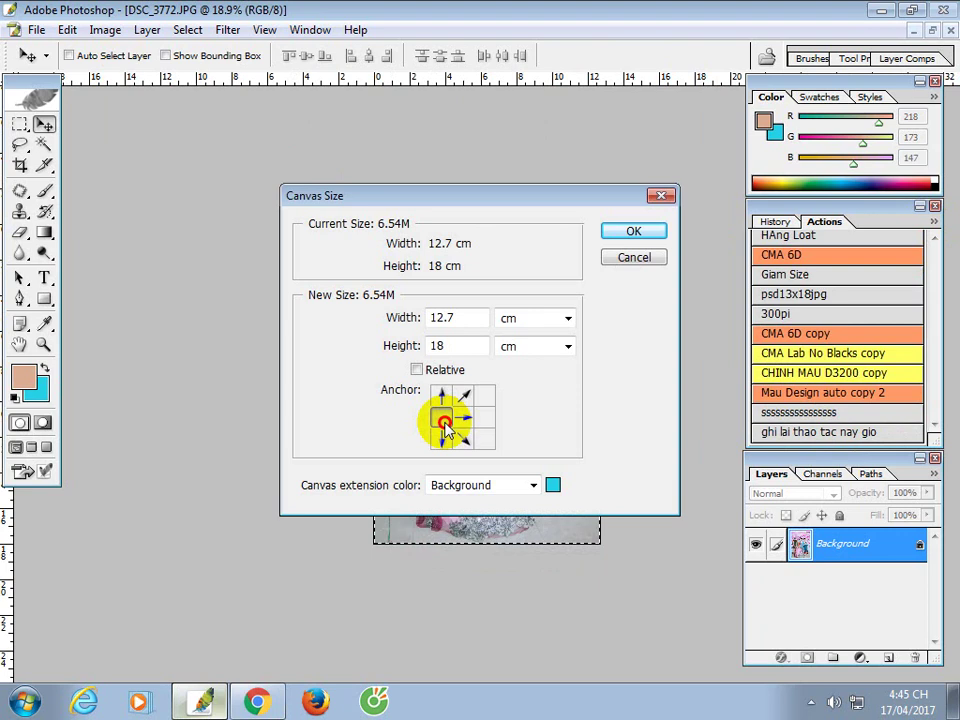
Copy the corrected image, revert DSC_3772.JPG to its original state, and extend the canvas to 25.4 cm wide with the middle-left anchor
{"action": "left_click", "coordinate": [779, 223]}
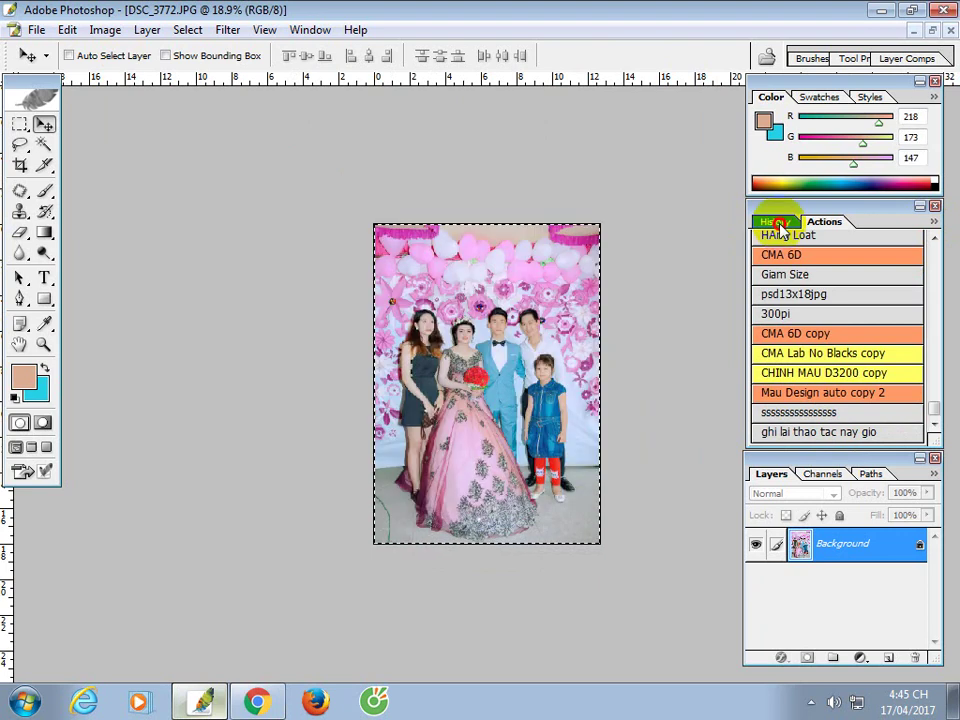
{"action": "left_click", "coordinate": [775, 222]}
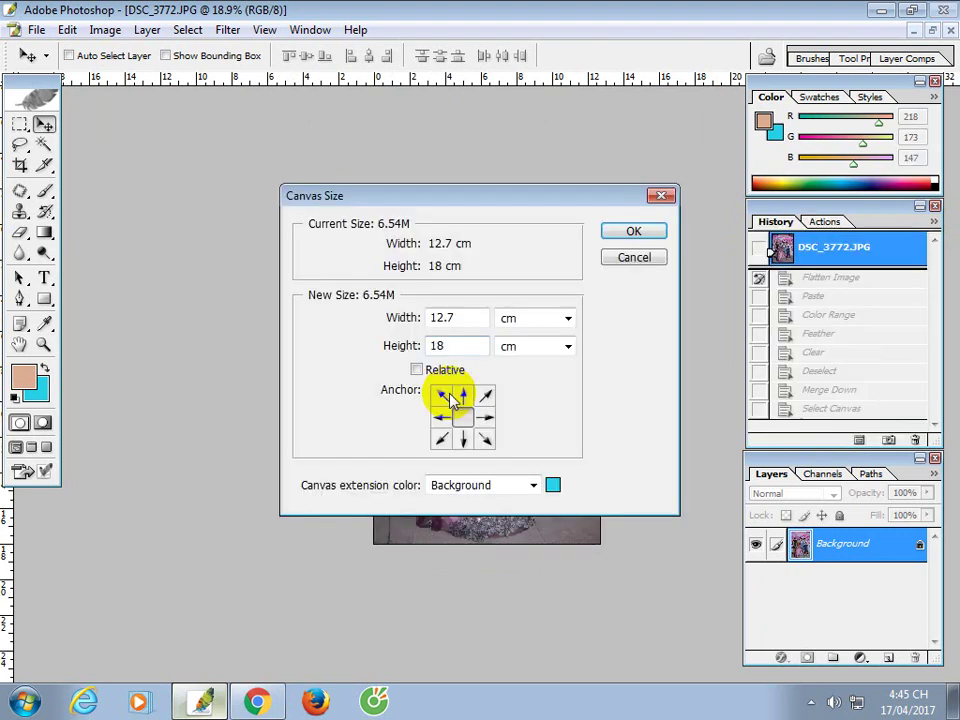
{"action": "left_click", "coordinate": [441, 415]}
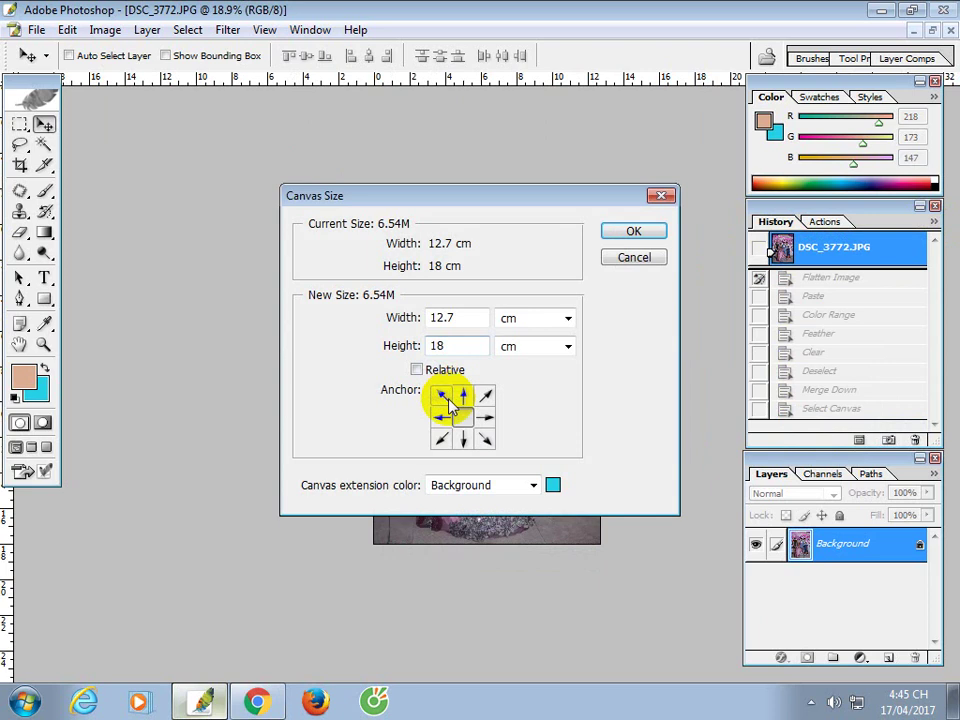
{"action": "type", "text": "25."}
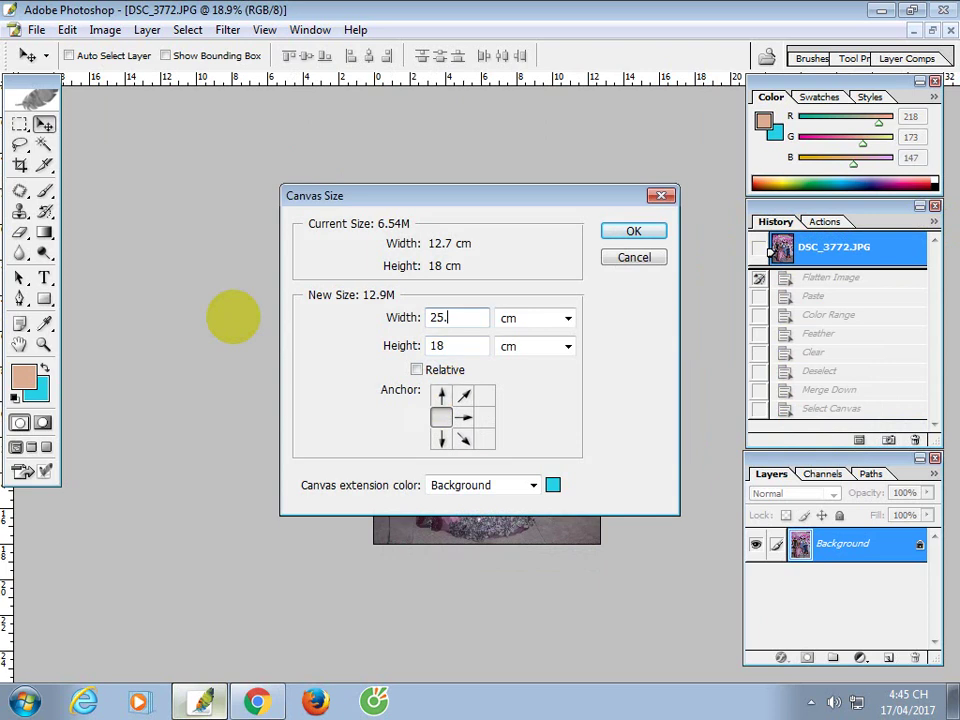
{"action": "type", "text": "4"}
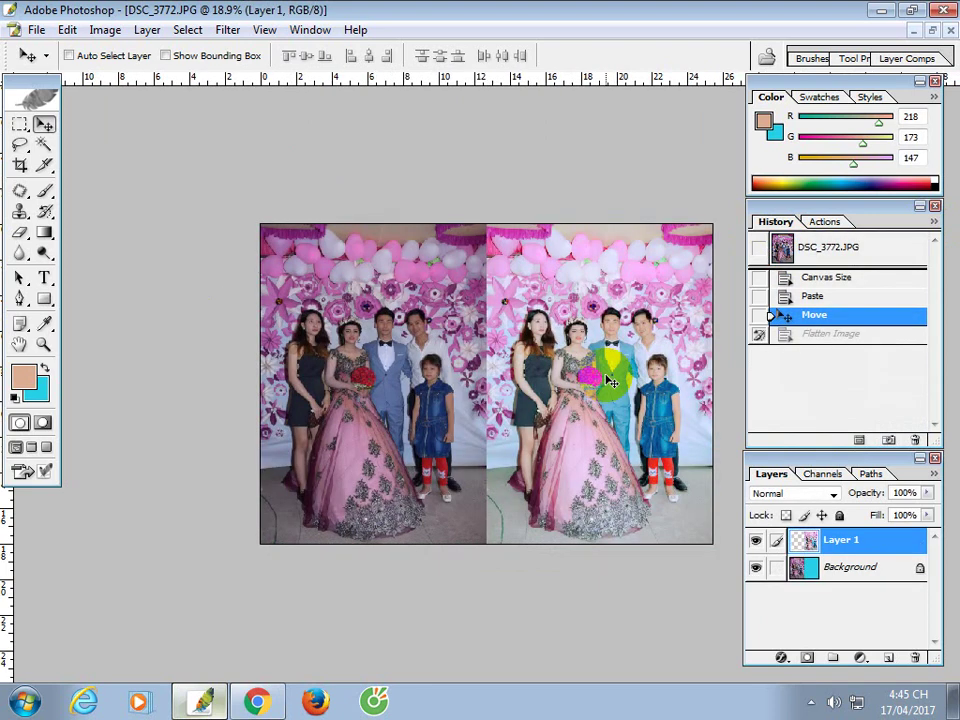
Merge the corrected copy, placed beside the original, into the background and save the comparison to the Desktop as DSC_3772.jpg
{"action": "key", "text": "ctrl+e"}
{"action": "key", "text": "ctrl+shift+s"}
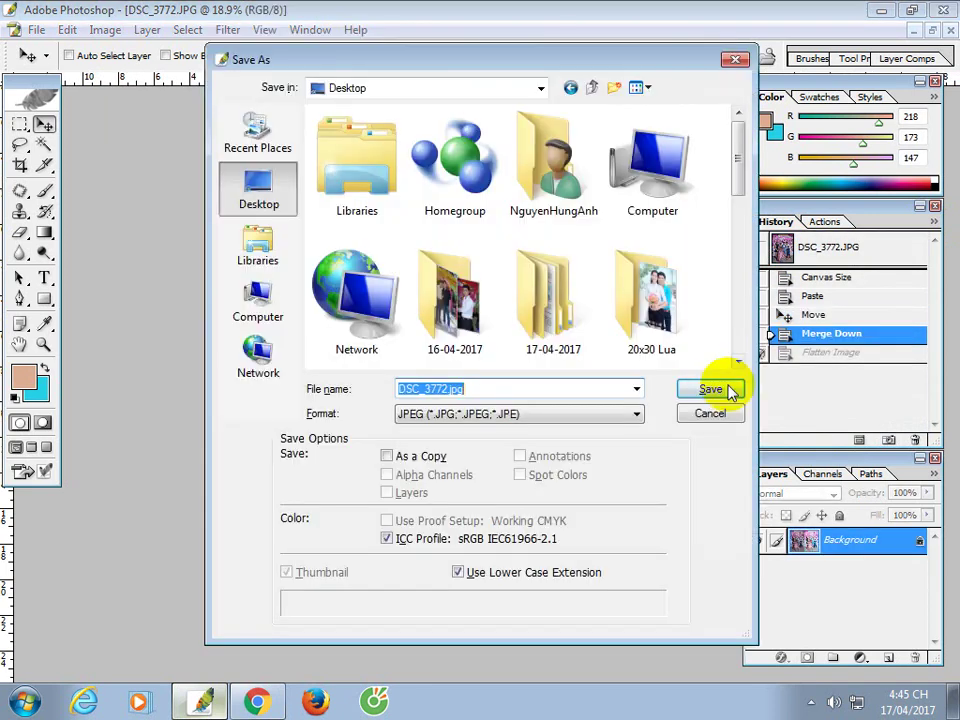
{"action": "left_click", "coordinate": [729, 390]}
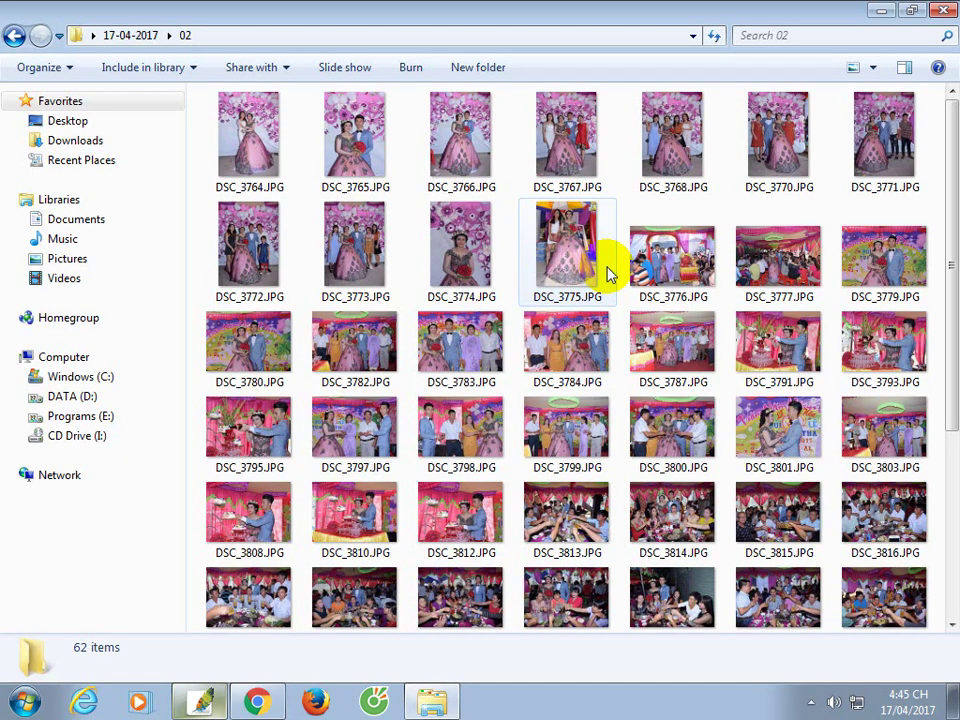
Open DSC_3770.JPG from the 17-04-2017\02 folder in Photoshop and play the "ghi lai thao tac nay gio" action on it
{"action": "left_click", "coordinate": [355, 245]}
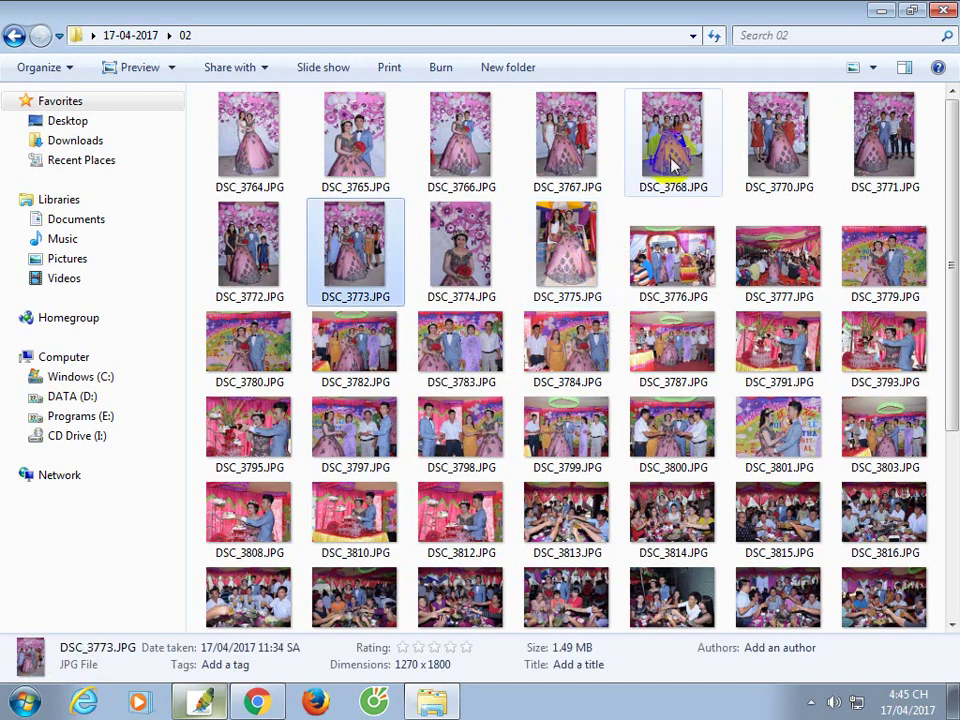
{"action": "left_click", "coordinate": [668, 160]}
{"action": "key", "text": "Right"}
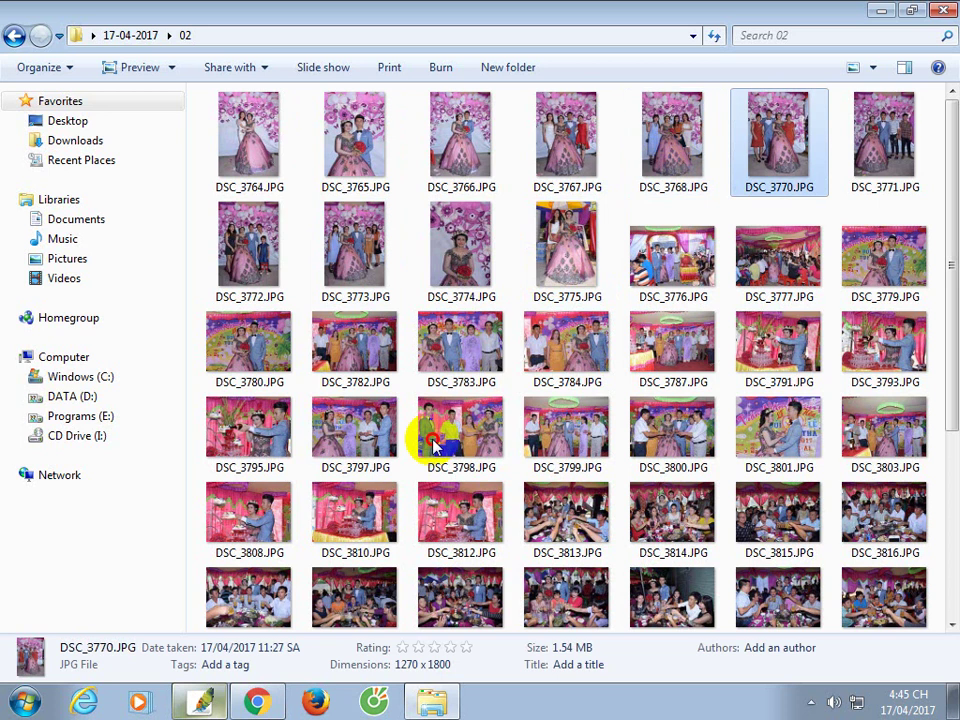
{"action": "left_click_drag", "start_coordinate": [433, 441], "coordinate": [310, 549]}
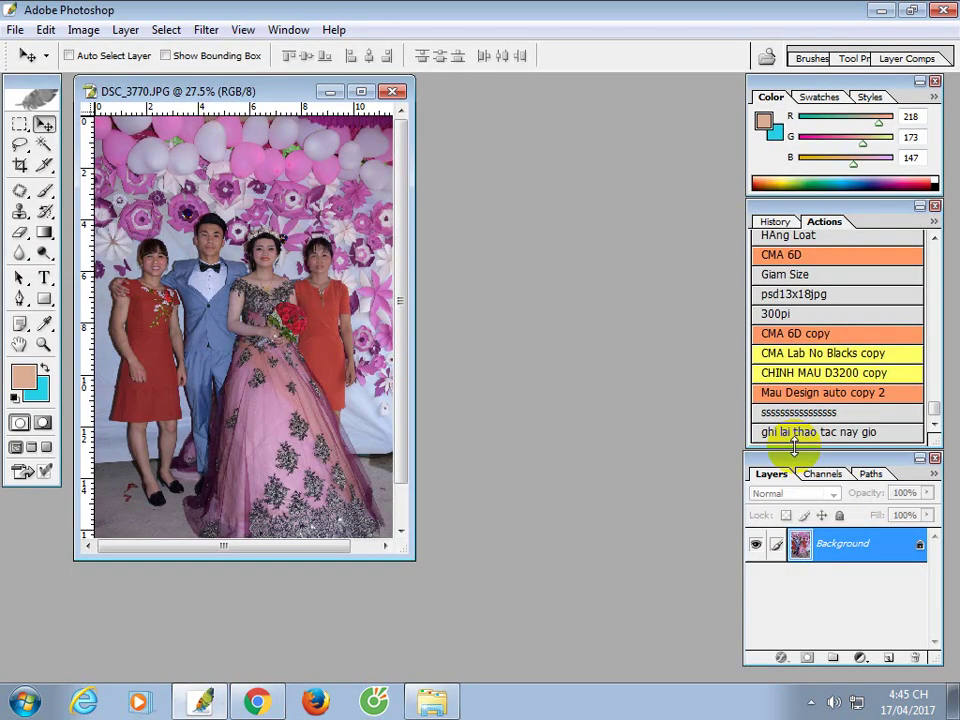
{"action": "left_click", "coordinate": [794, 436]}
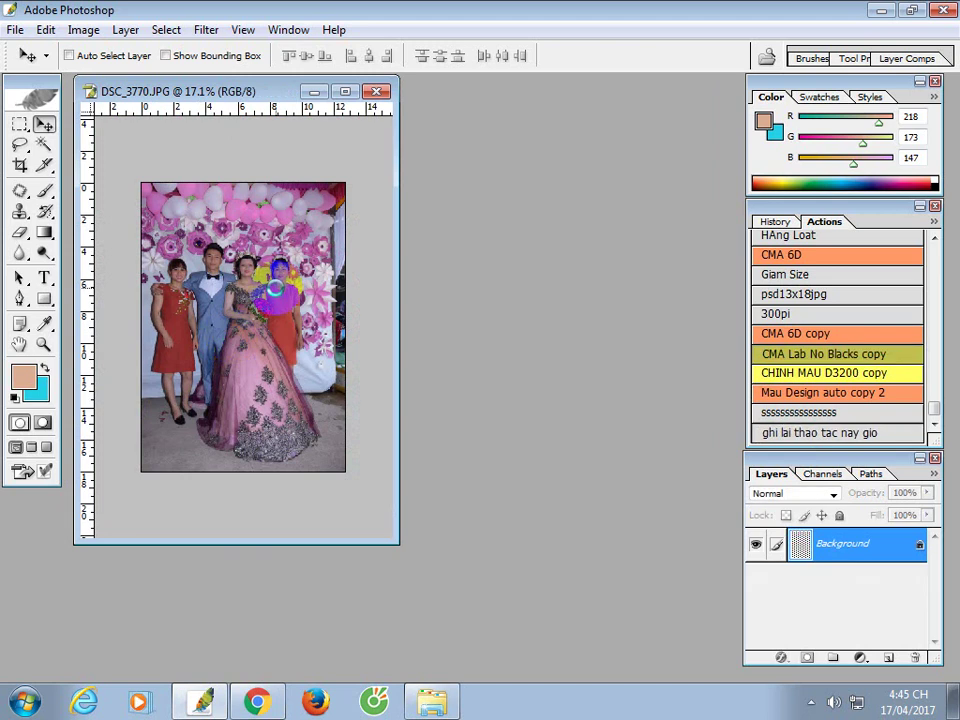
Compare the original DSC_3770.JPG with its corrected Merge Down state up close, then view the whole corrected photo
{"action": "left_click", "coordinate": [344, 92]}
{"action": "key", "text": "z"}
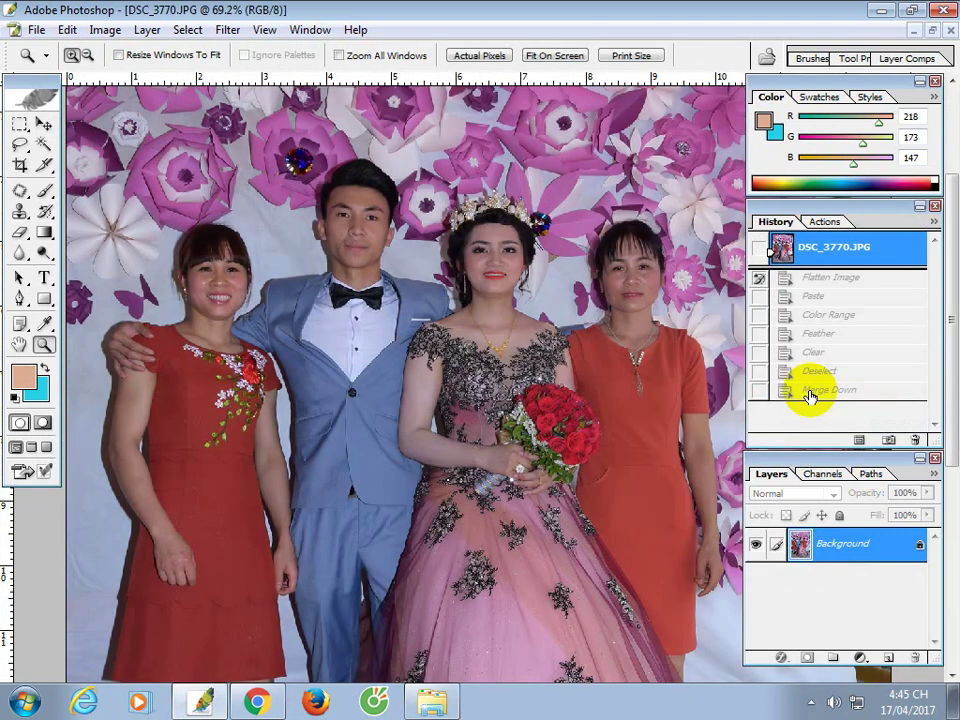
{"action": "left_click", "coordinate": [810, 393]}
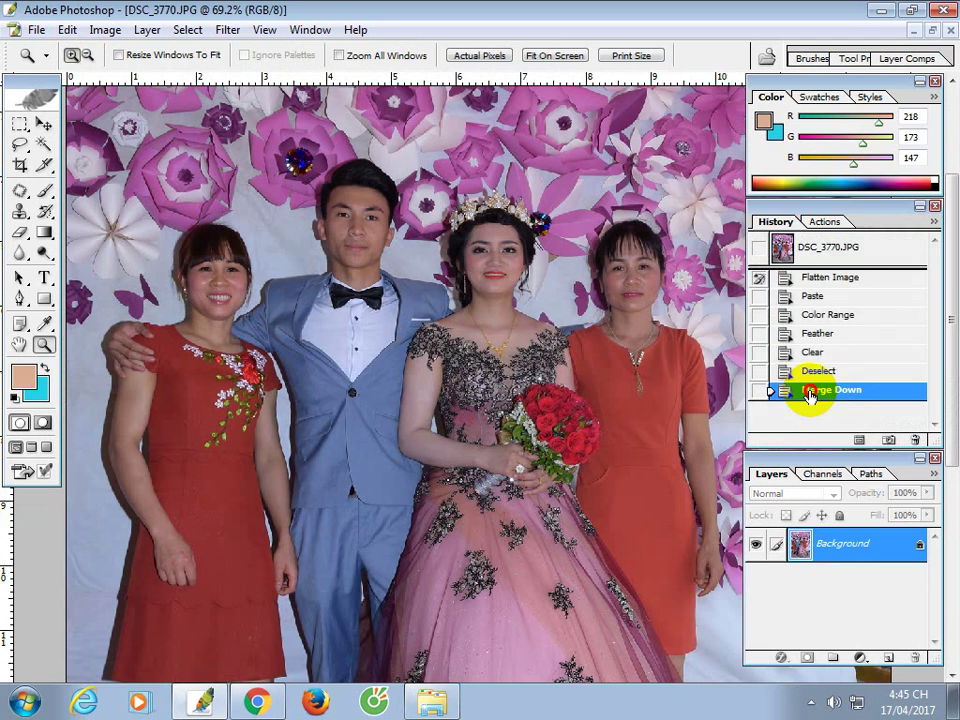
{"action": "right_click", "coordinate": [500, 340]}
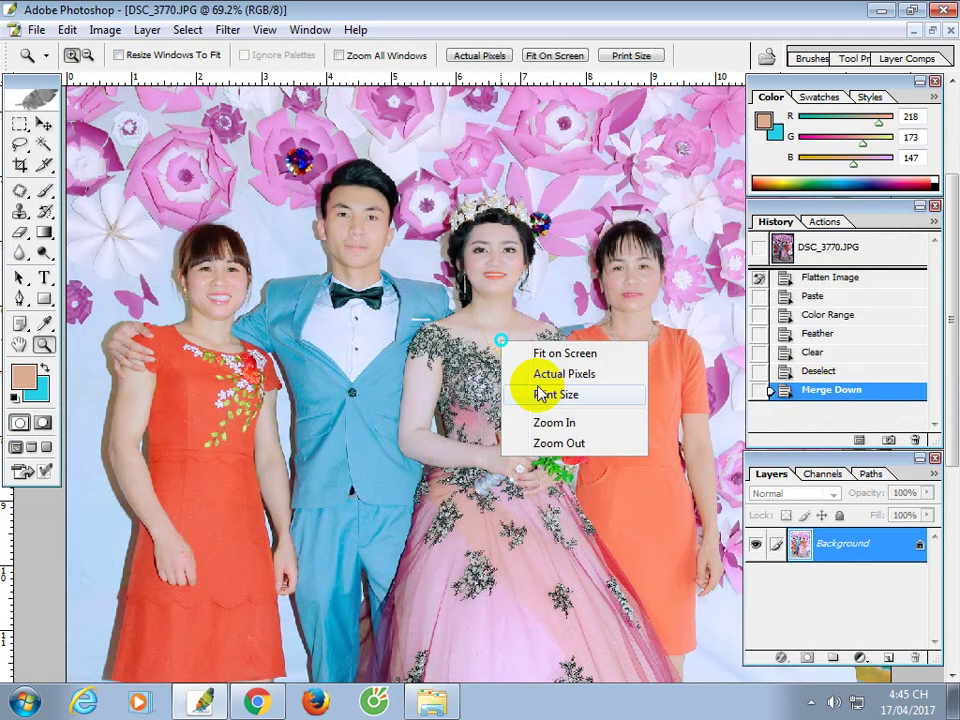
{"action": "left_click", "coordinate": [541, 394]}
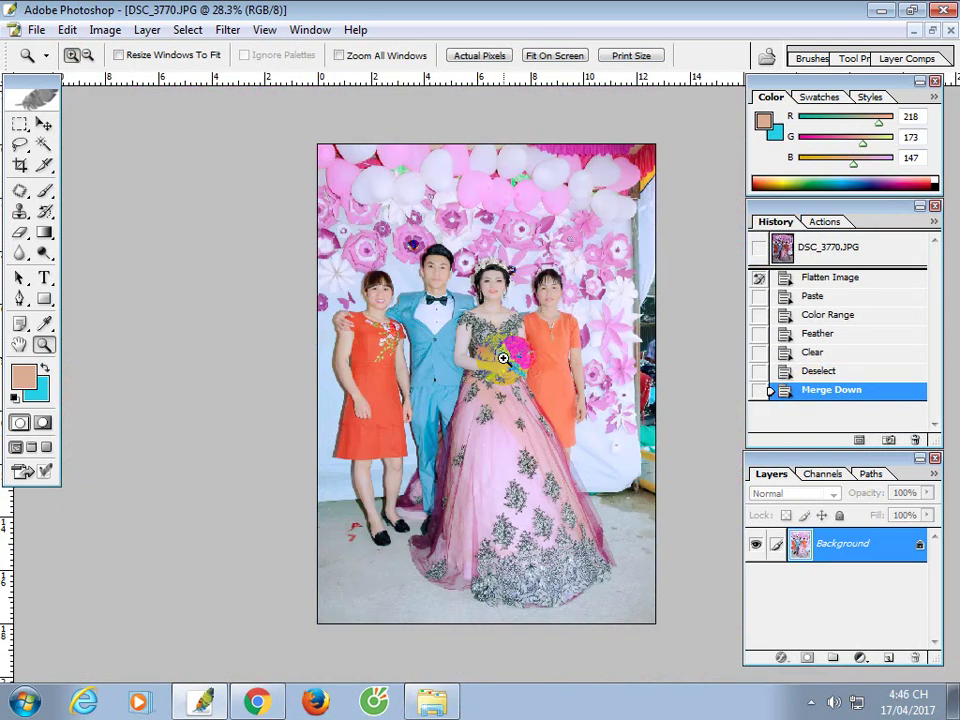